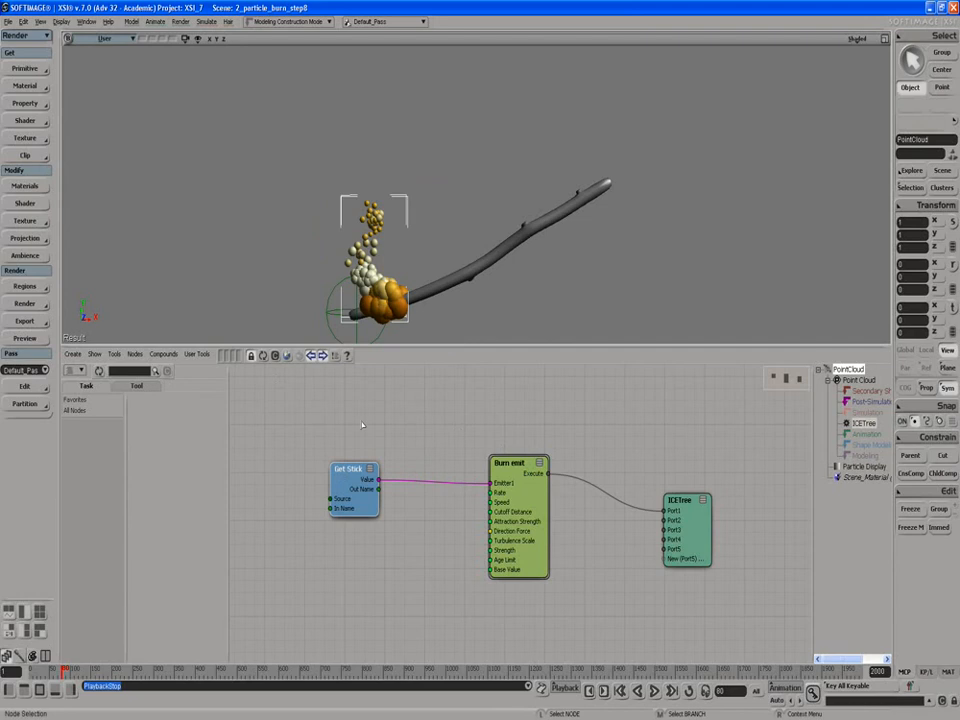
- Apply an ICE Particle Volume material to the point cloud and display its shader nodes in the Render Tree
key(7)
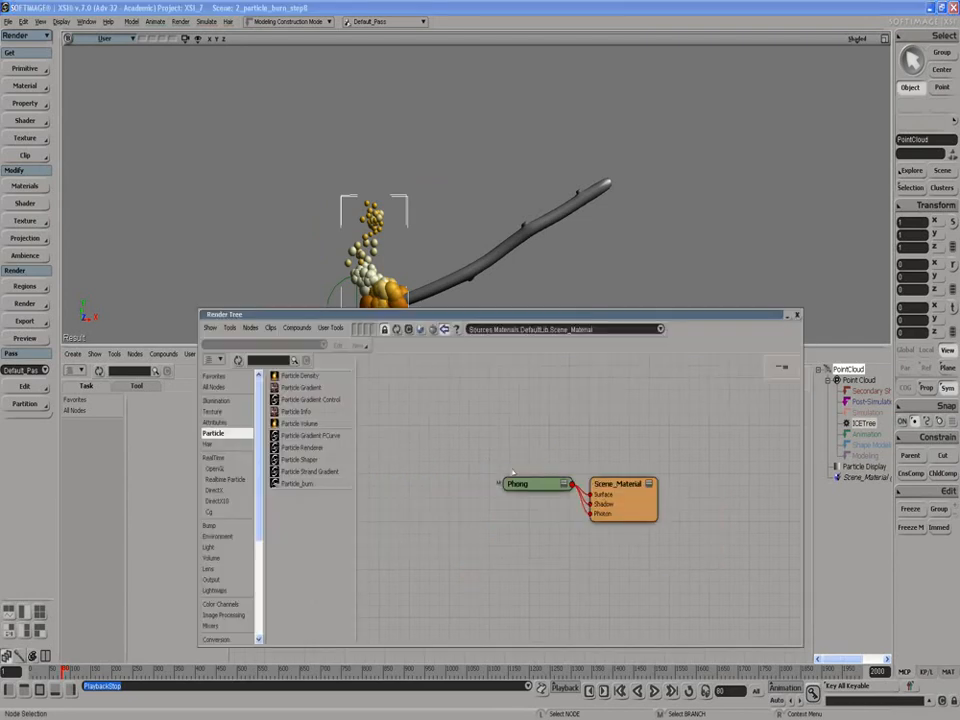
drag(530, 489, 490, 508)
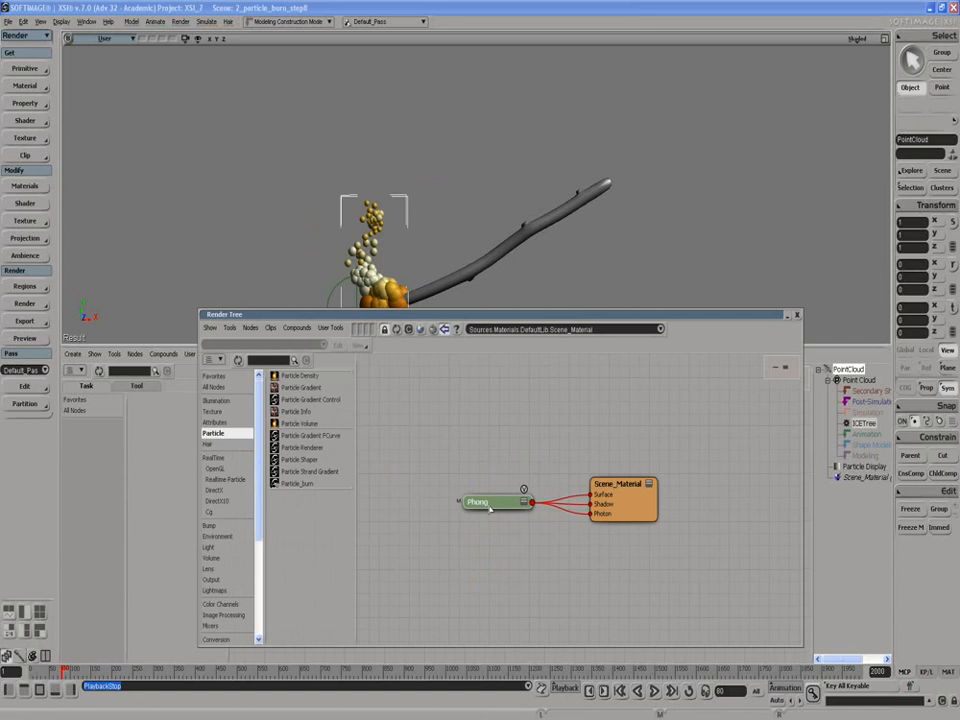
click(30, 86)
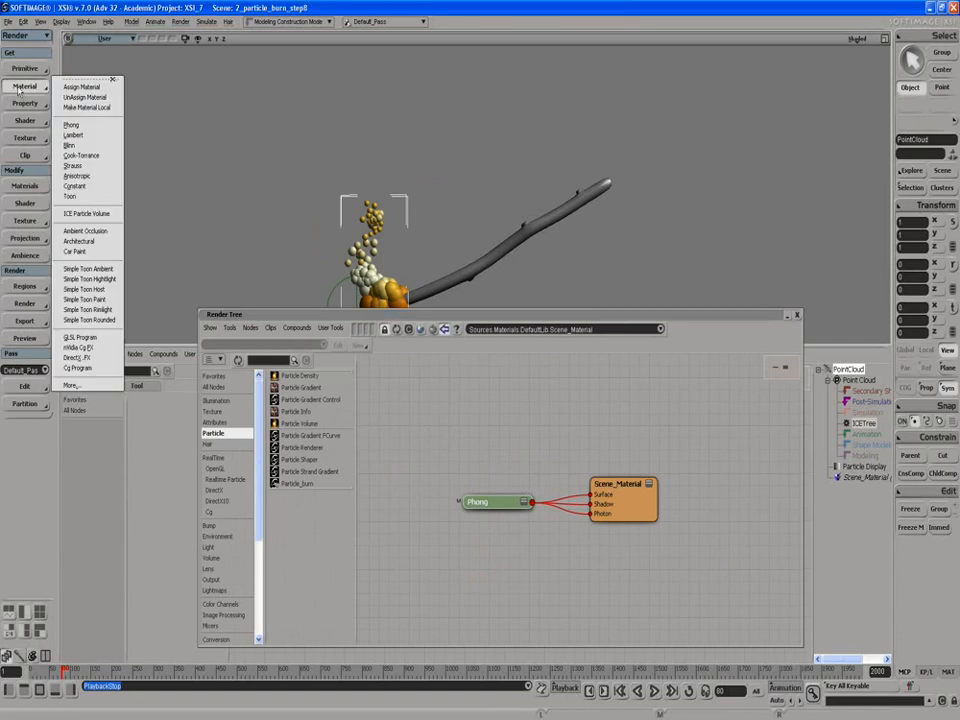
click(84, 213)
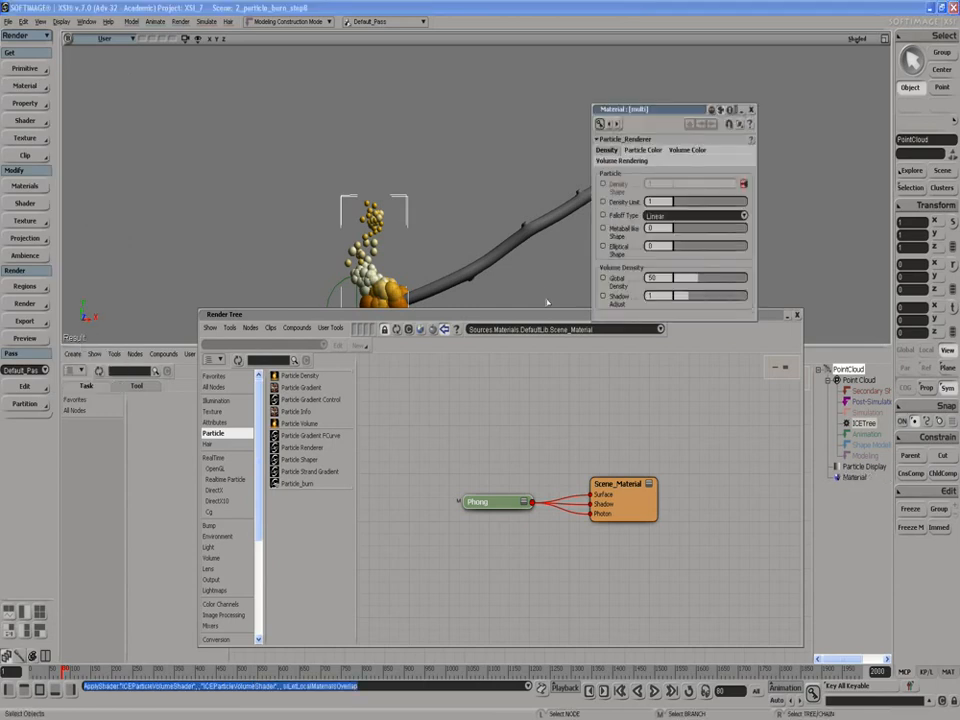
click(397, 331)
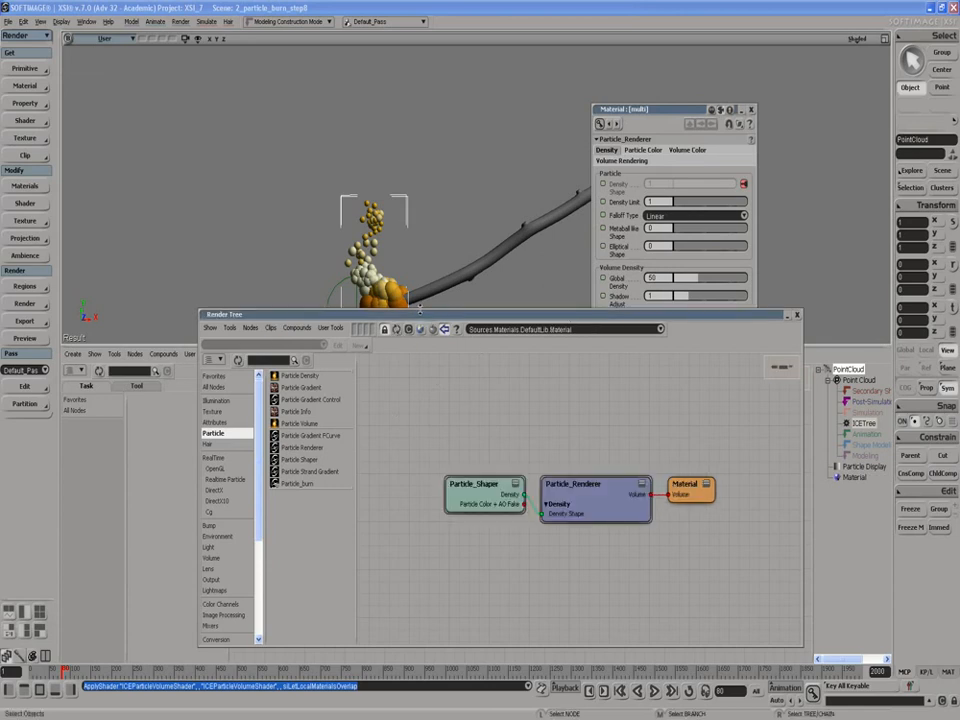
drag(420, 309, 420, 346)
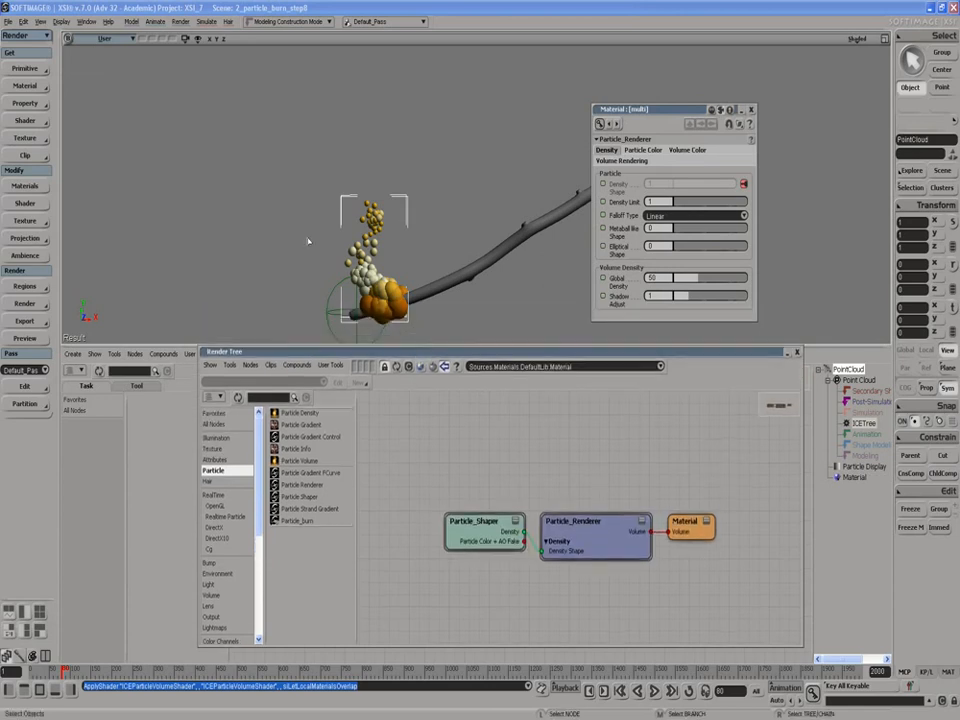
- Preview the default volume shading with a render region around the particles at the stick's burning end
key(q)
drag(306, 178, 442, 337)
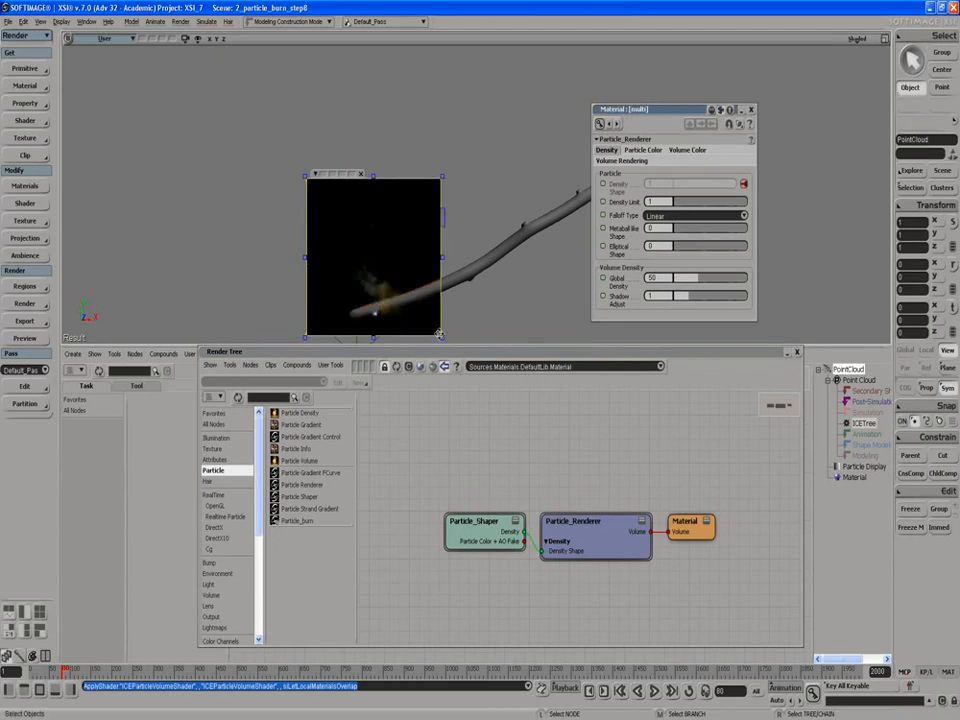
click(361, 175)
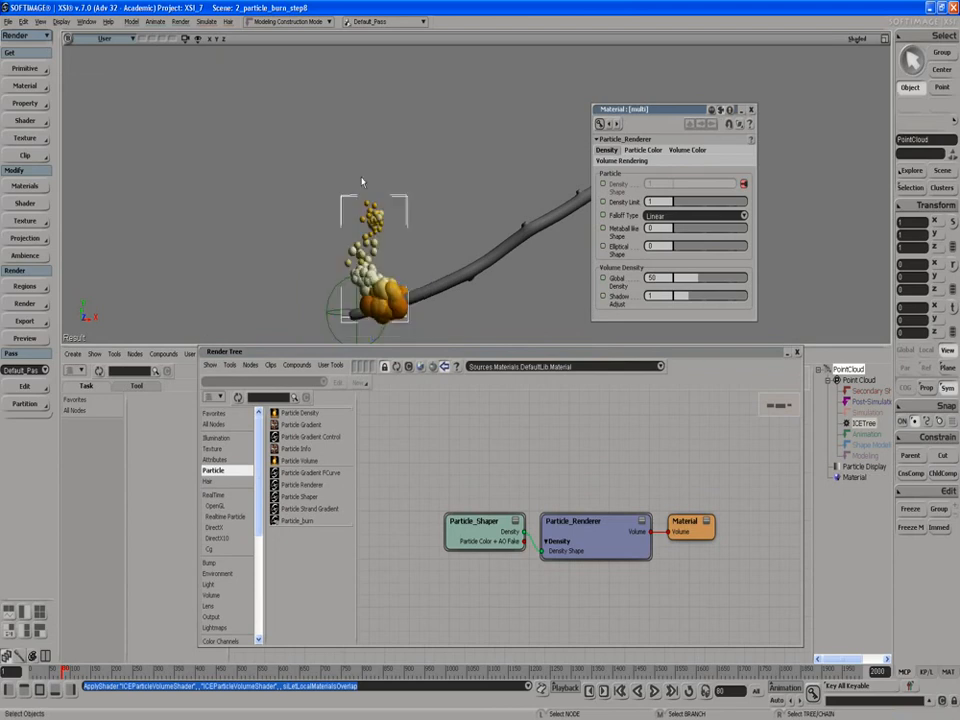
- Delete the Particle_Shaper and Particle_Renderer nodes from the point cloud's material network
click(751, 109)
drag(495, 485, 573, 548)
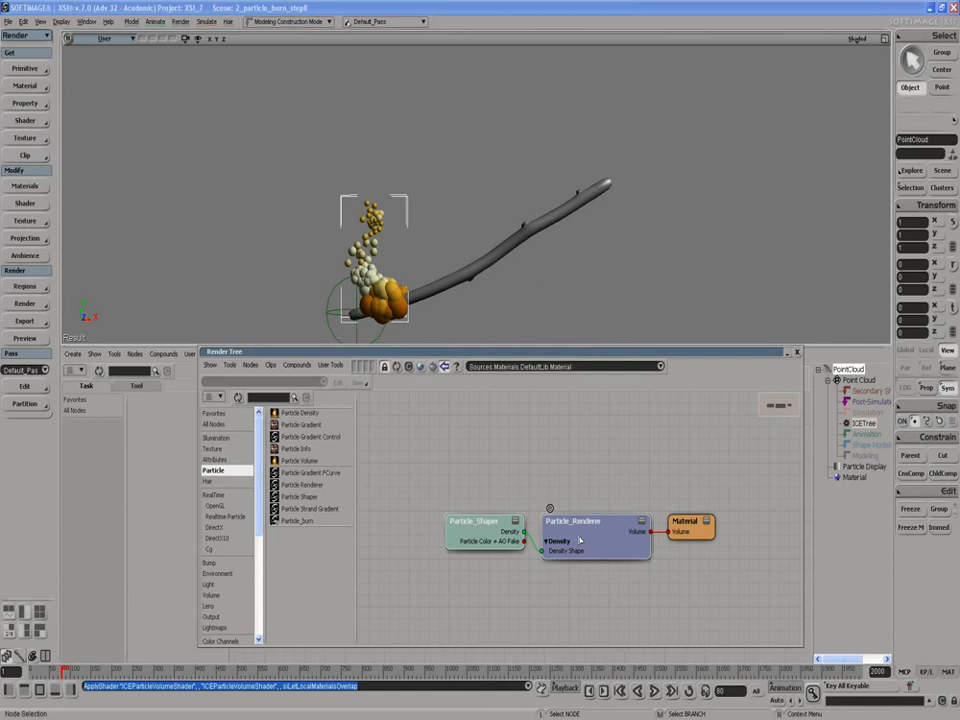
key(Delete)
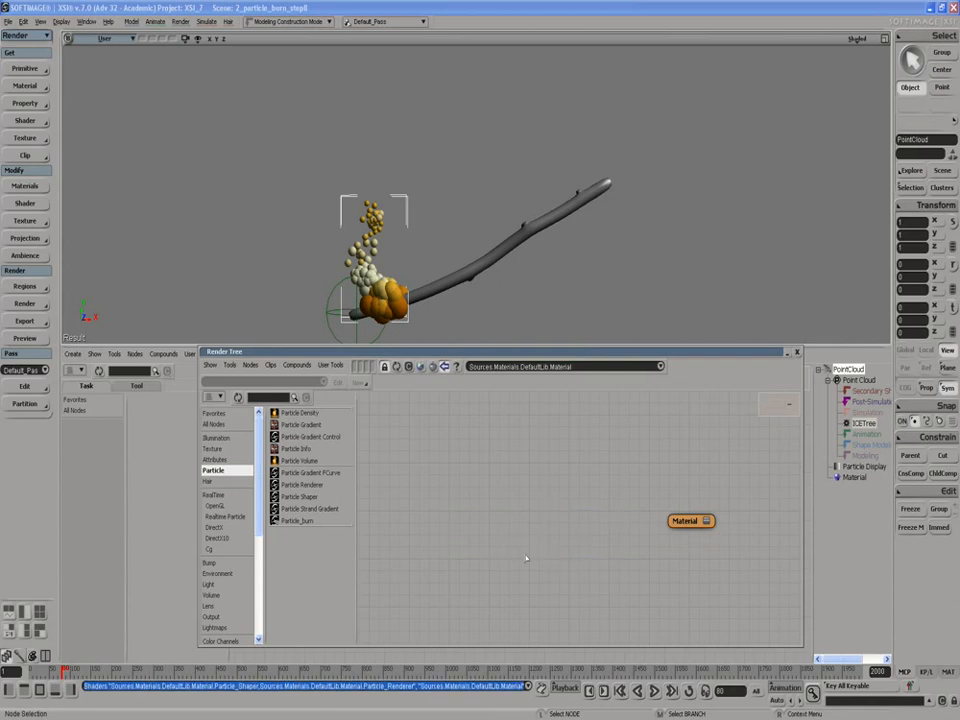
- Add the flame shader compound to the Render Tree and connect its output to the Material node's Volume port
scroll(250, 590, down, 5)
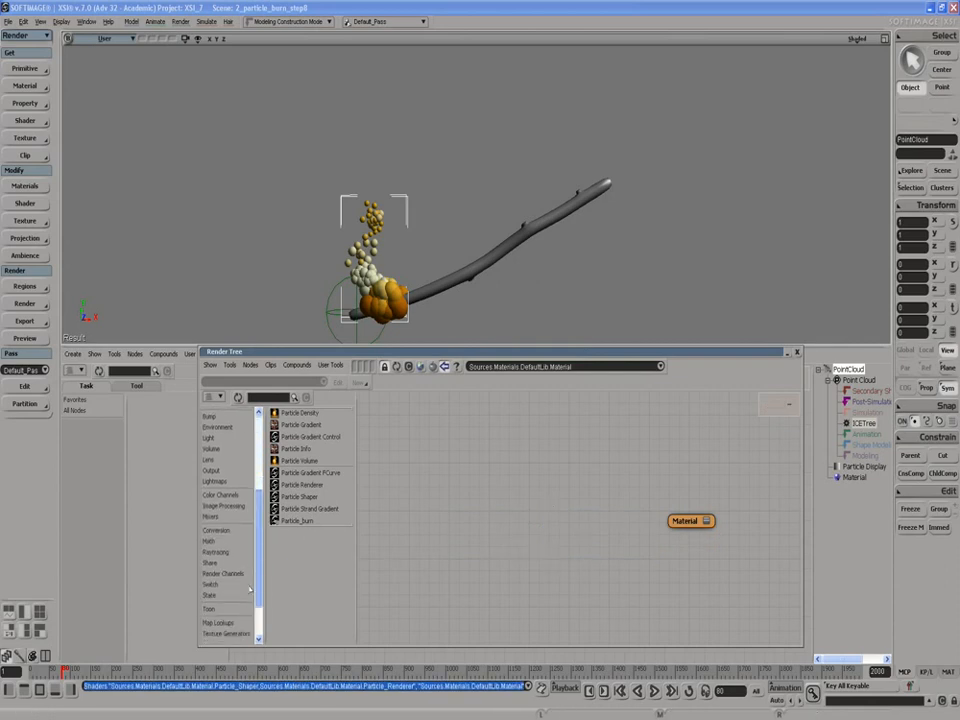
scroll(250, 580, down, 2)
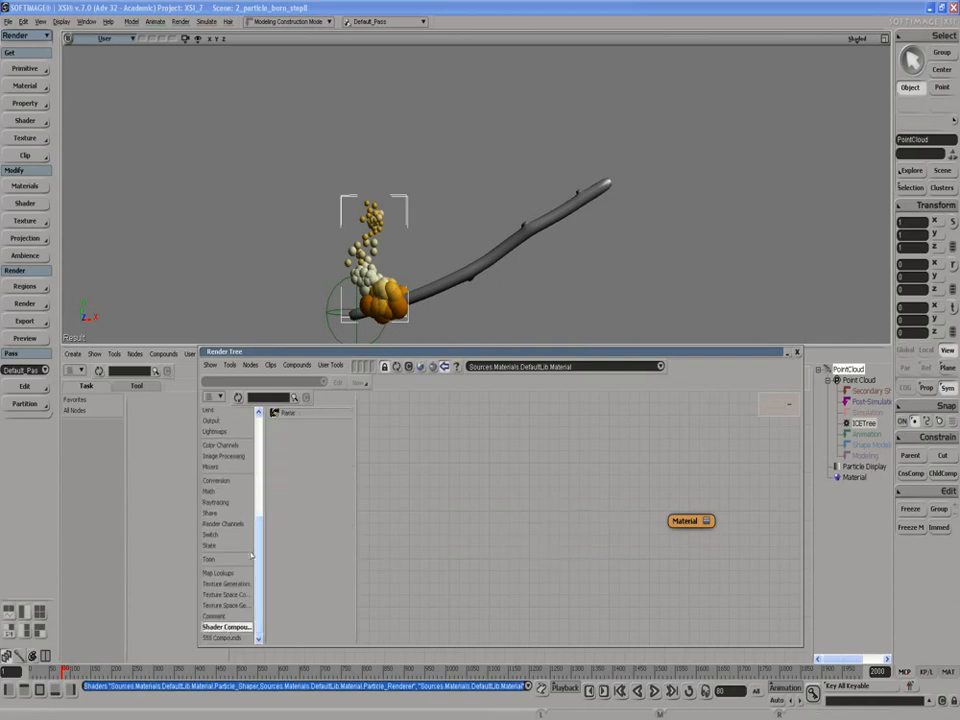
drag(286, 413, 695, 521)
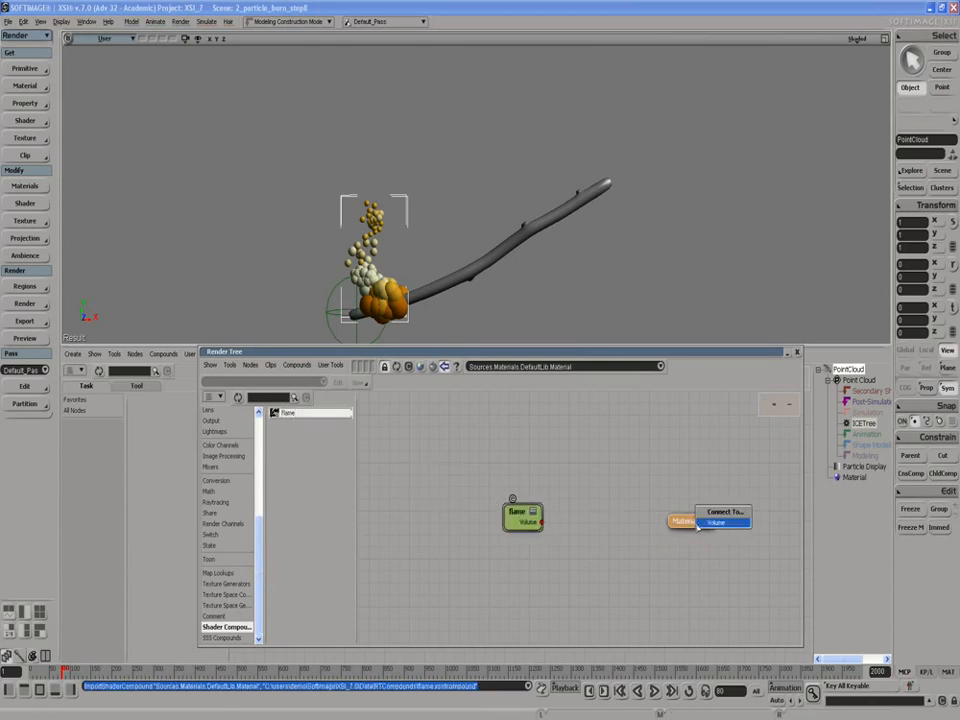
click(712, 522)
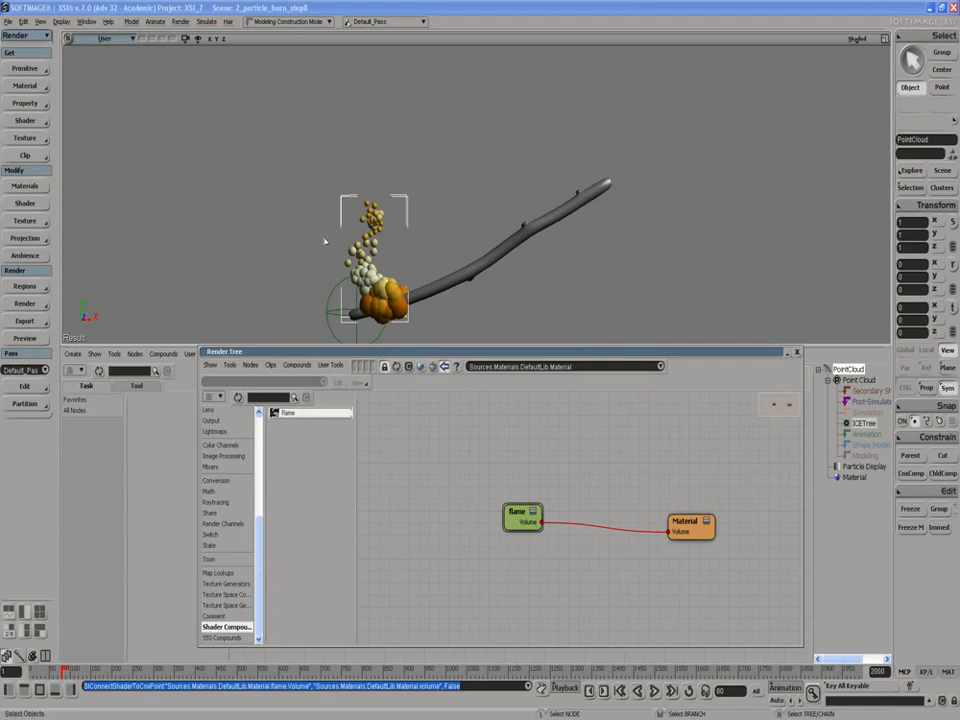
- Preview the flame shader with a render region drawn around the particle cloud
key(q)
drag(316, 181, 433, 336)
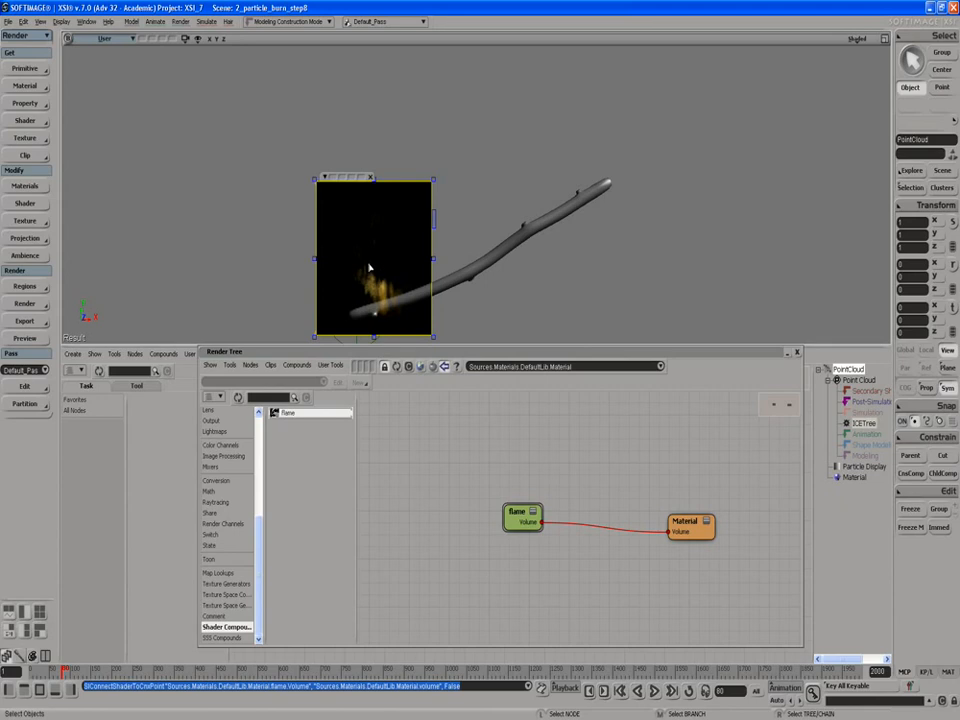
click(370, 179)
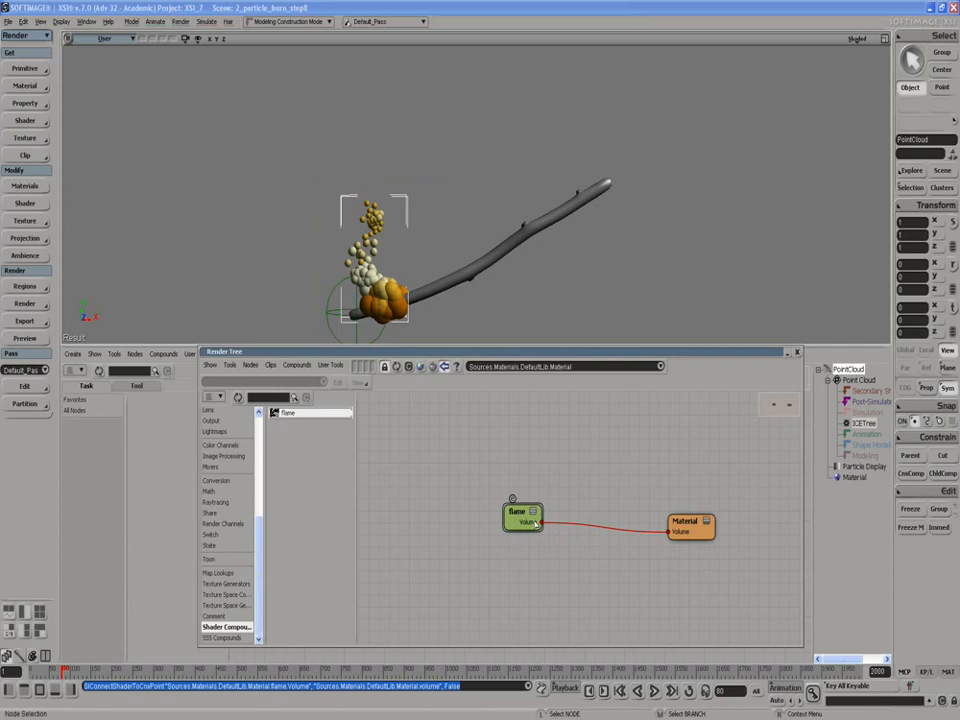
- Set the Rate of the Burn emit node in the ICE tree to 5000
drag(518, 513, 556, 528)
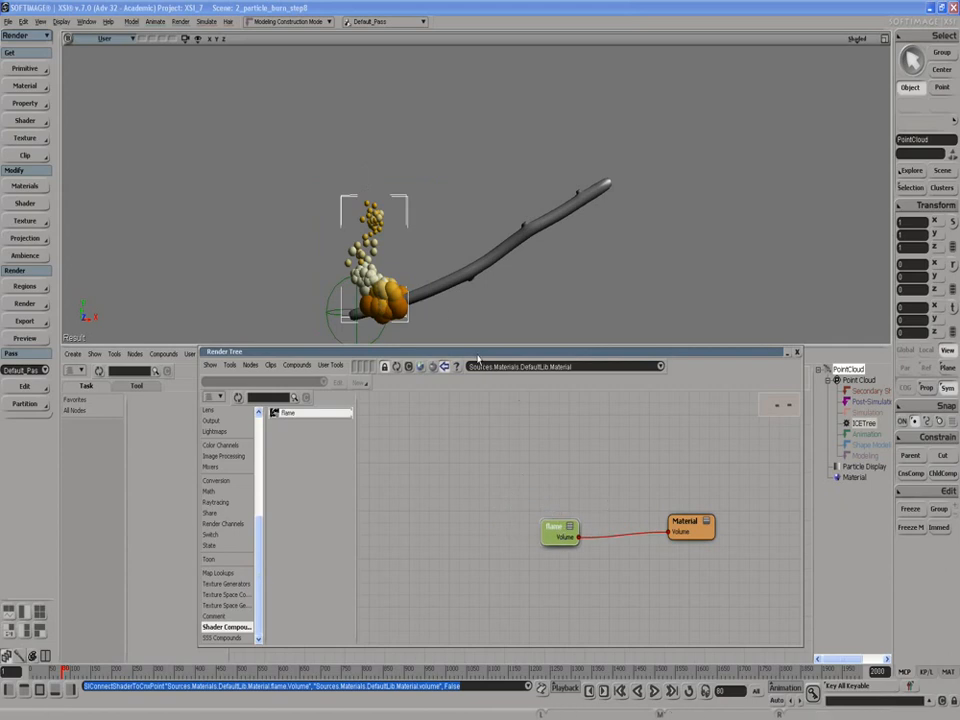
drag(478, 357, 476, 539)
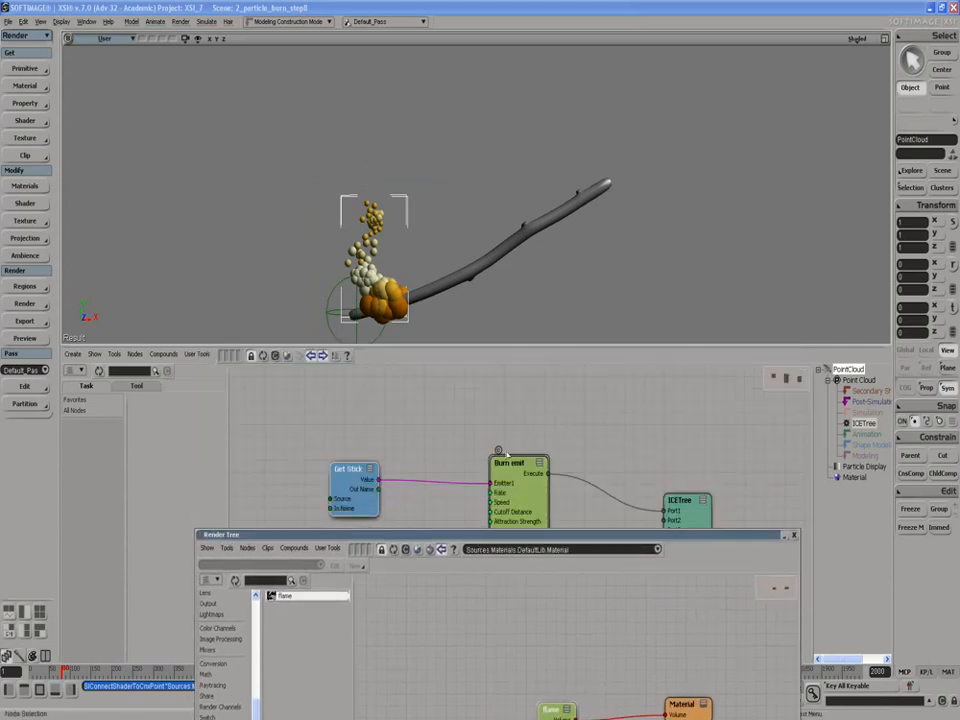
double_click(534, 489)
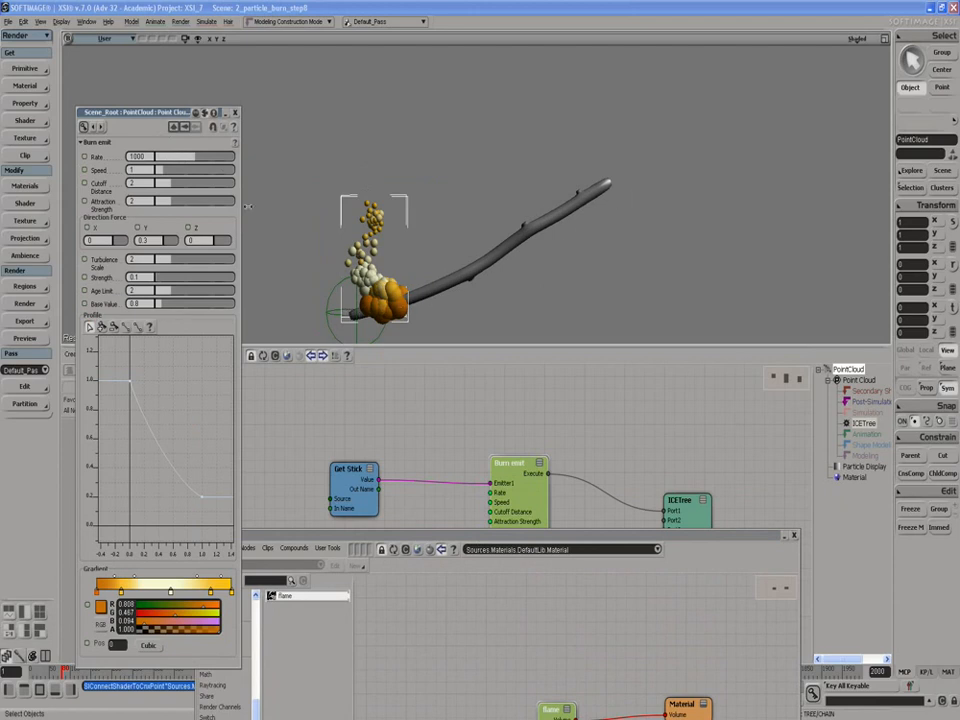
double_click(150, 157)
text(5000)
key(Return)
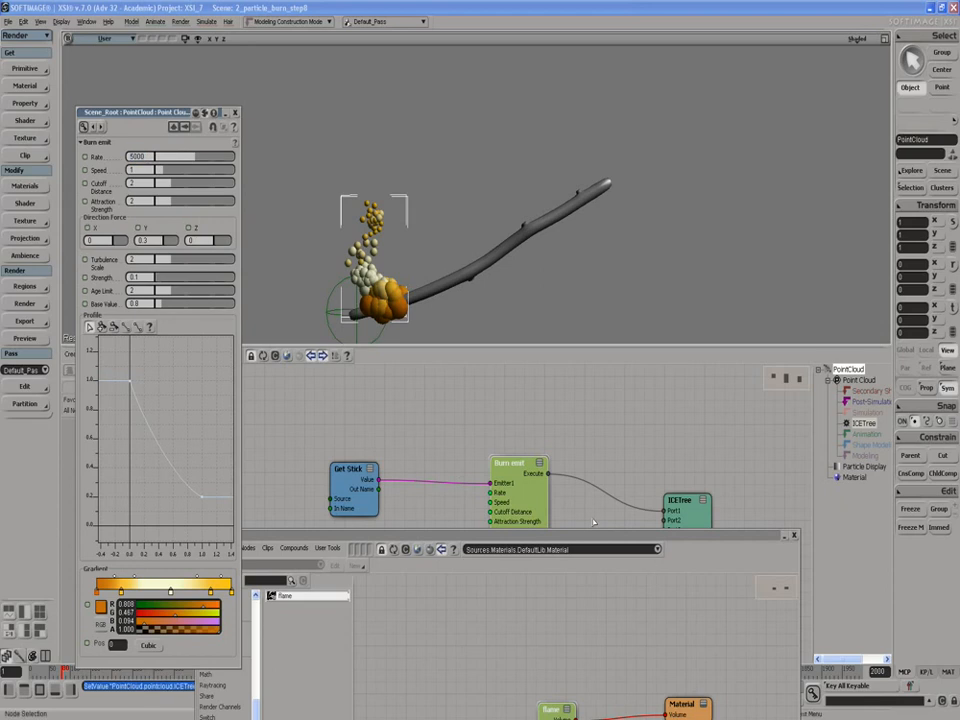
- Play the particle simulation, stop it at frame 46, and draw a render region around the burning end of the stick
drag(602, 527, 413, 378)
click(654, 691)
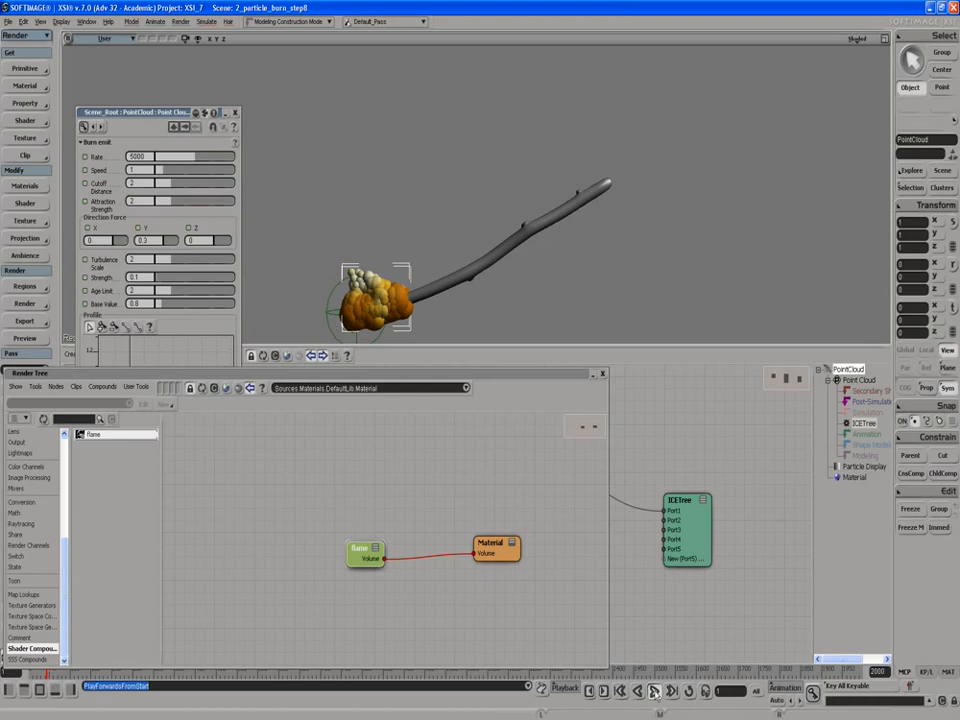
click(654, 690)
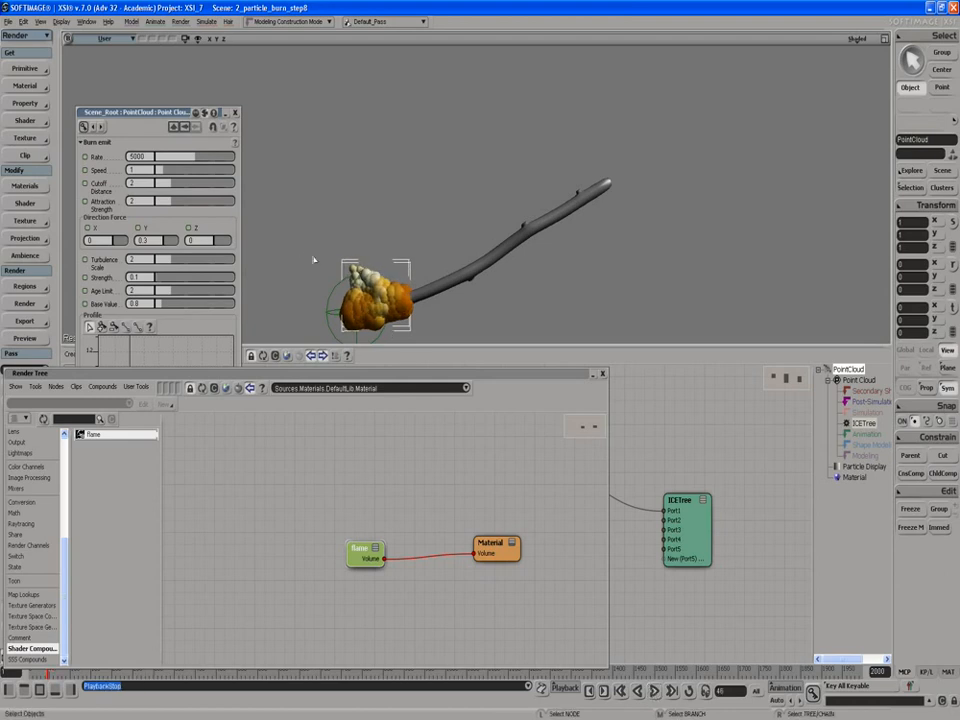
key(q)
drag(313, 237, 430, 350)
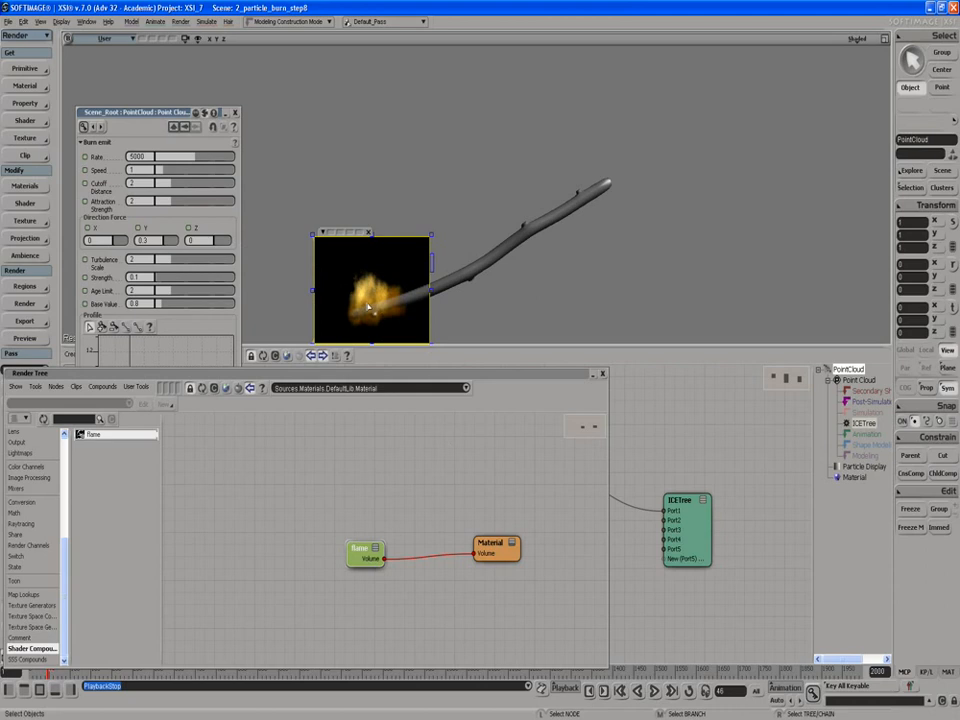
- Set the volume rendering marching detail of the Particle_Renderer inside the flame compound to High Settings
drag(330, 373, 435, 359)
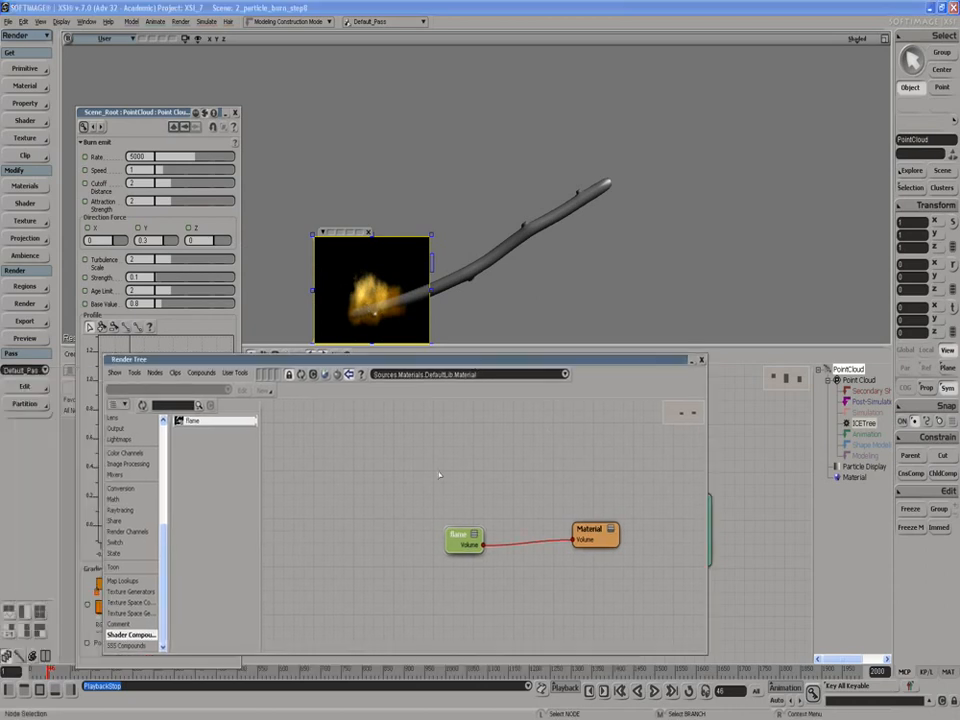
double_click(463, 546)
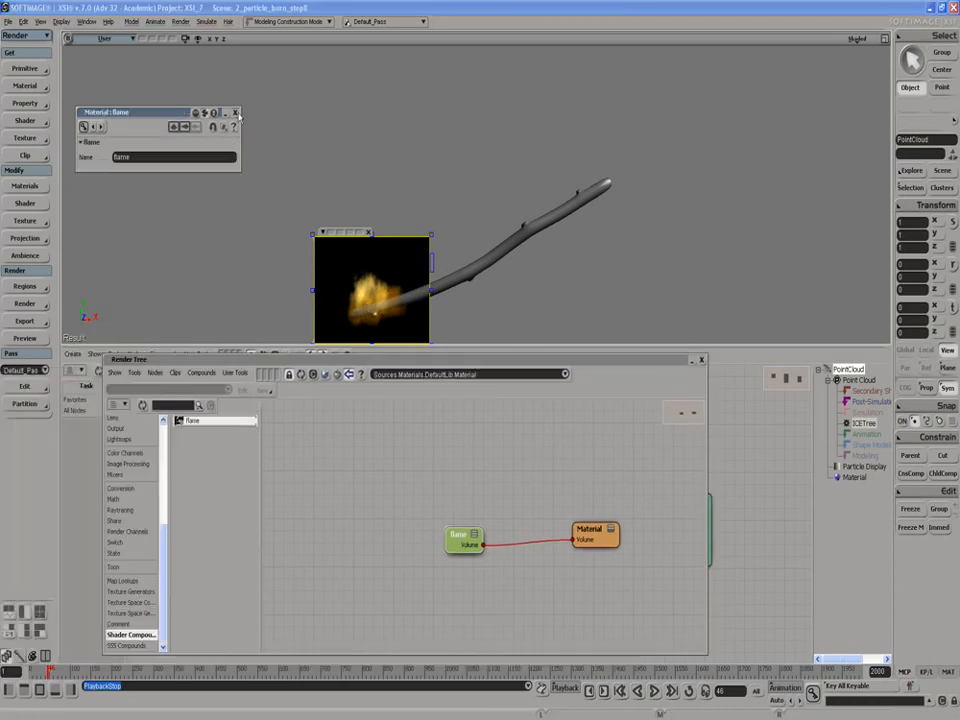
click(235, 113)
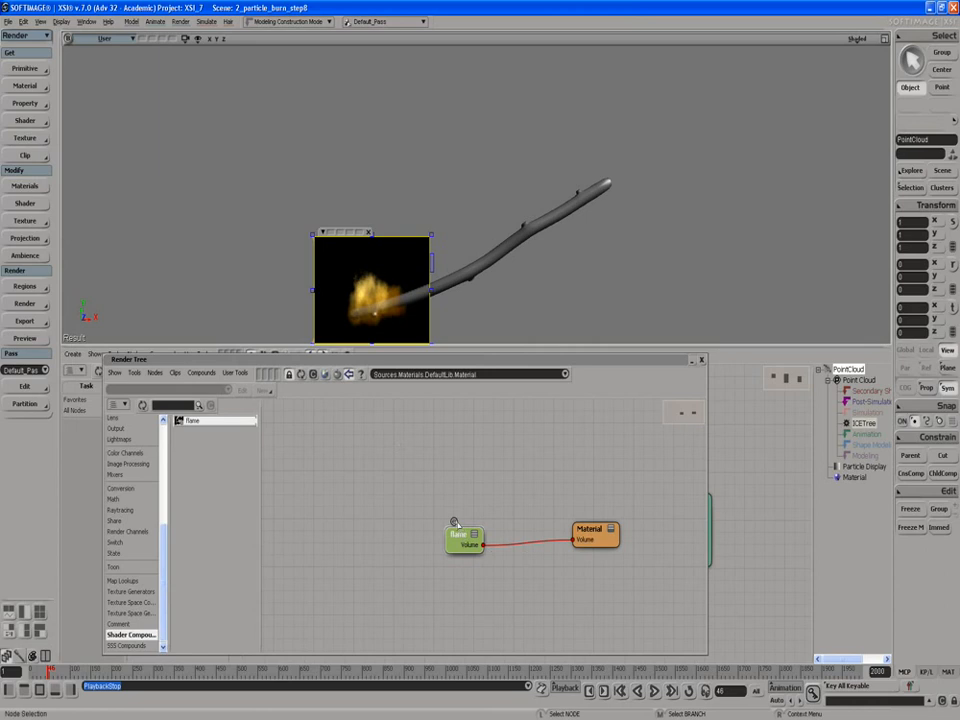
click(454, 522)
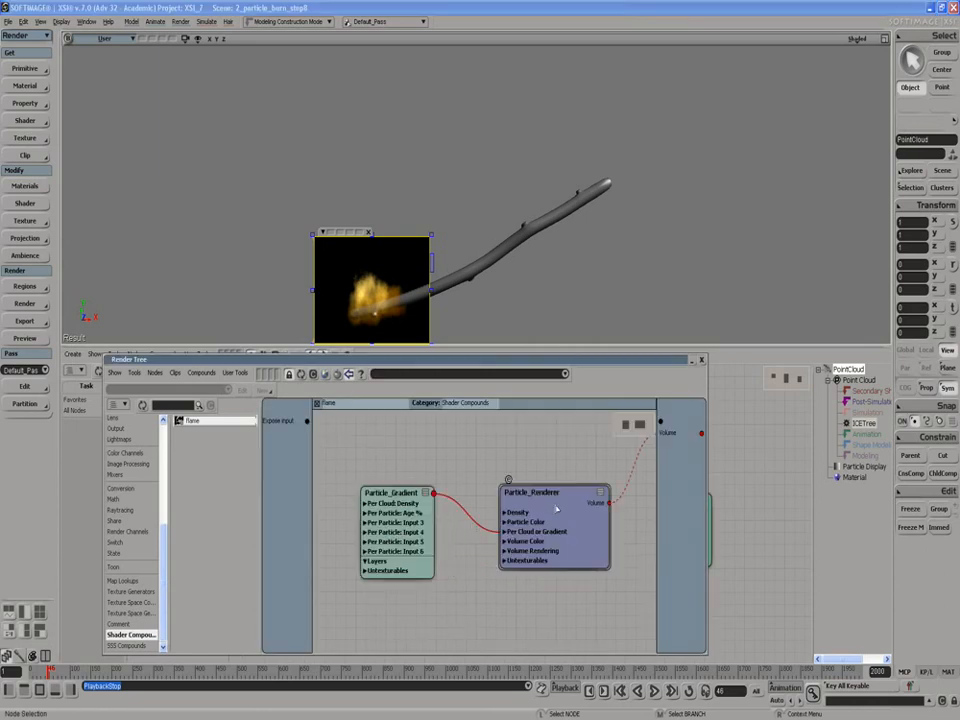
double_click(507, 490)
drag(342, 362, 486, 403)
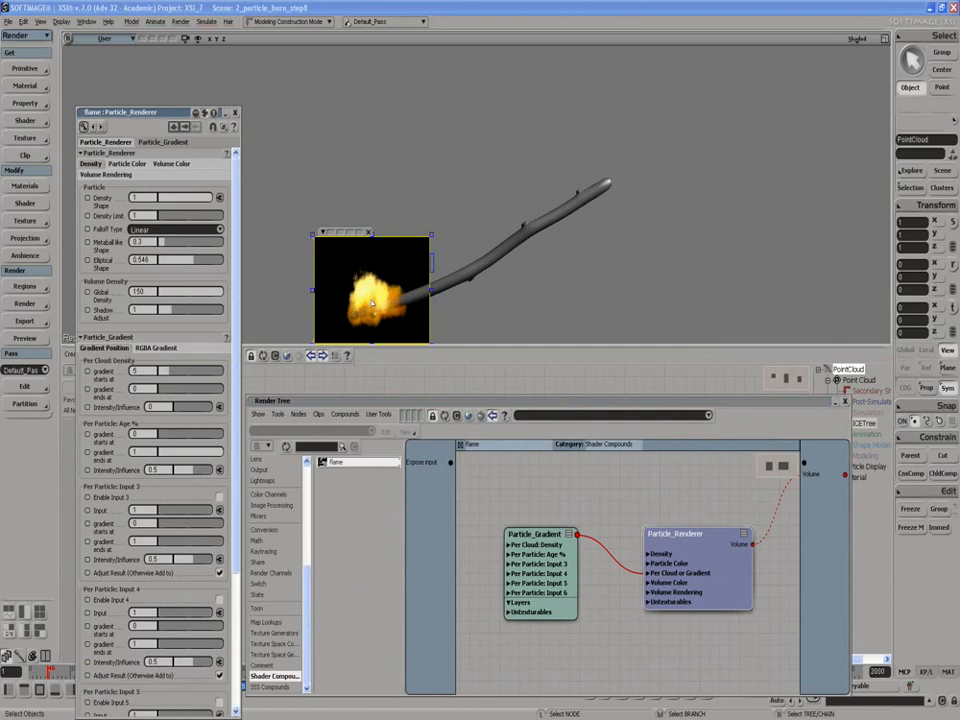
click(88, 175)
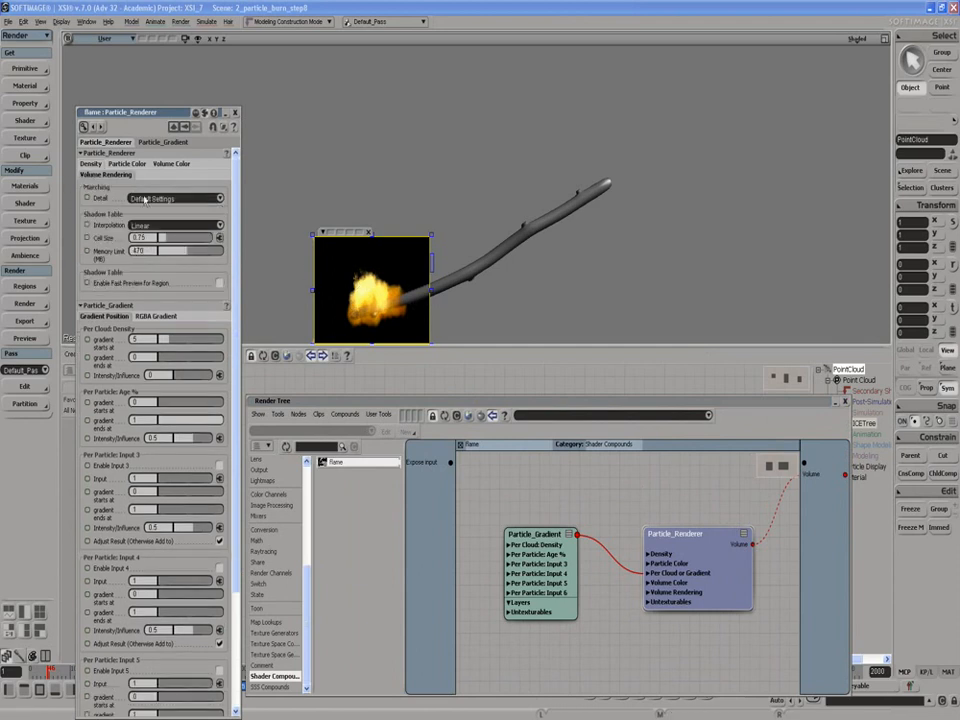
click(144, 199)
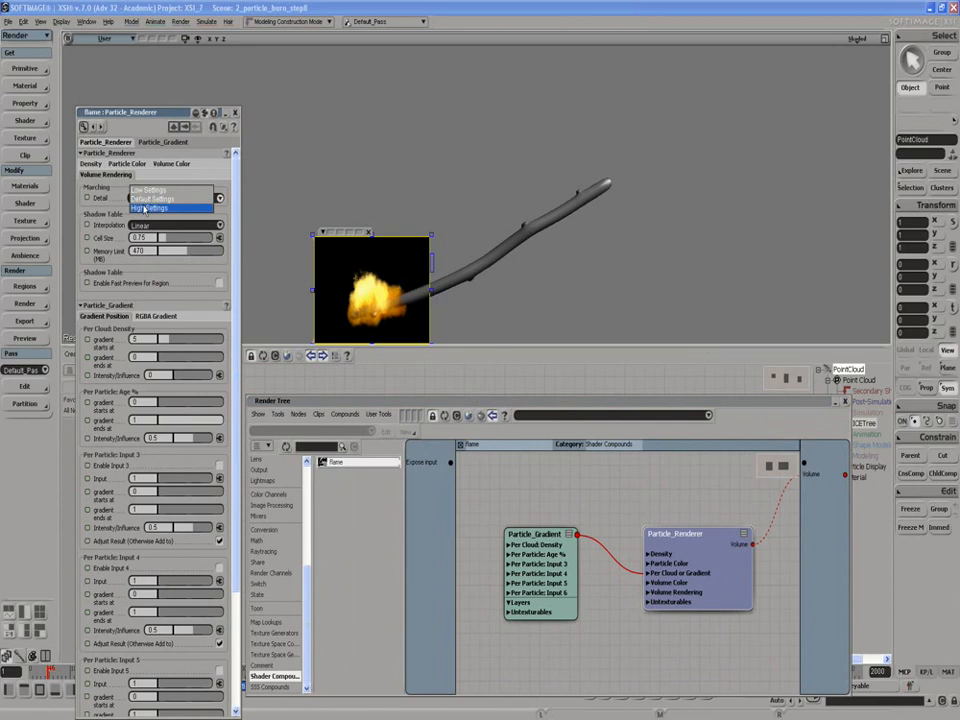
click(144, 208)
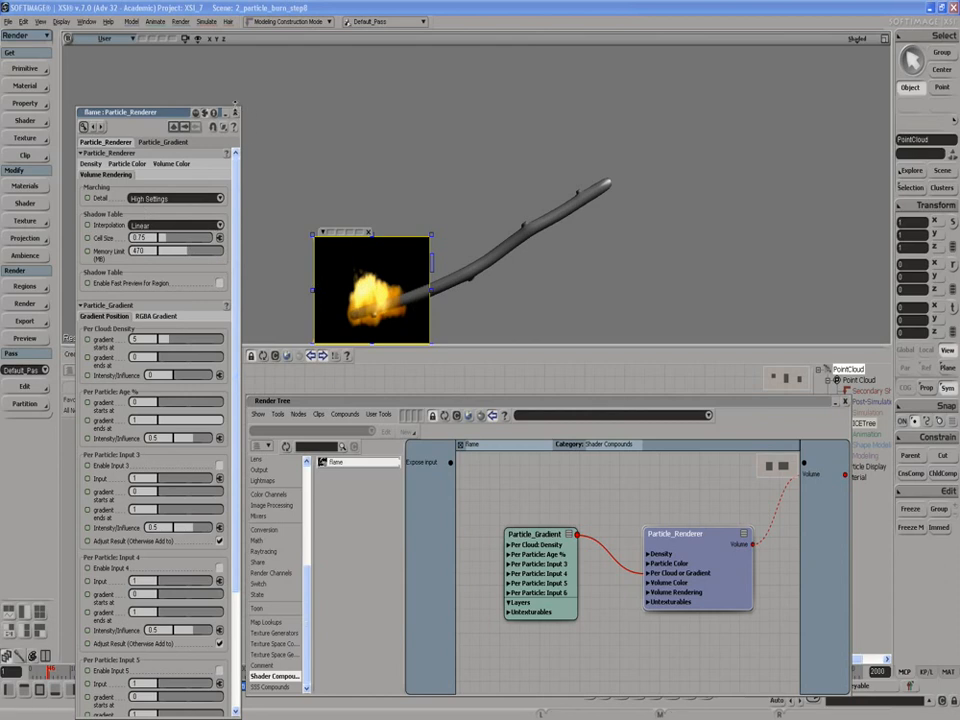
- Close the Particle_Renderer properties, the Render Tree and the render region
click(236, 112)
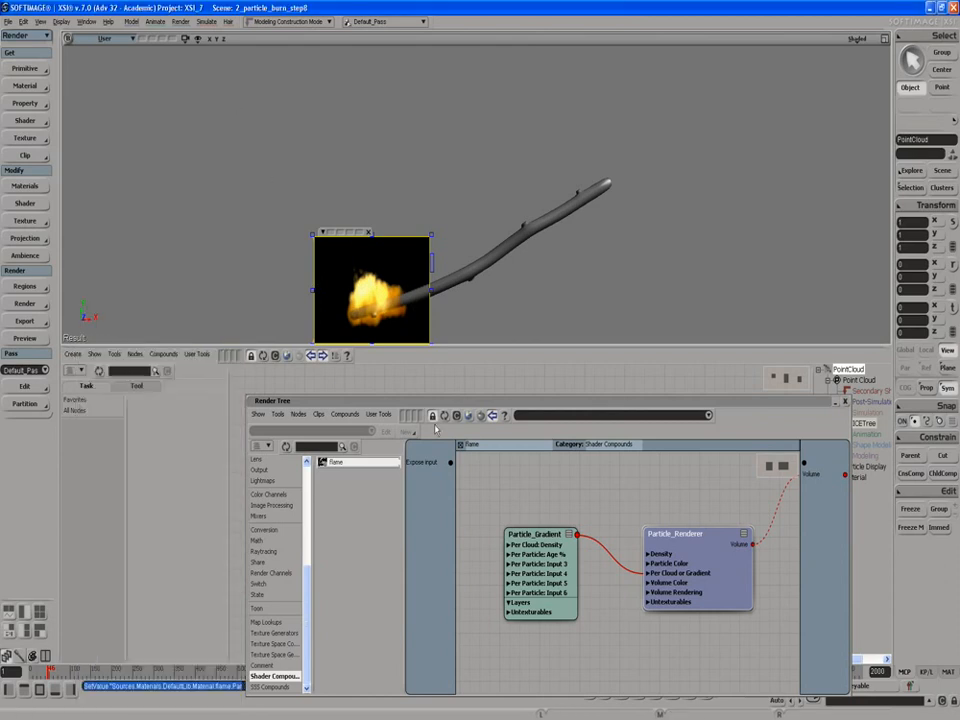
drag(825, 405, 752, 425)
click(775, 422)
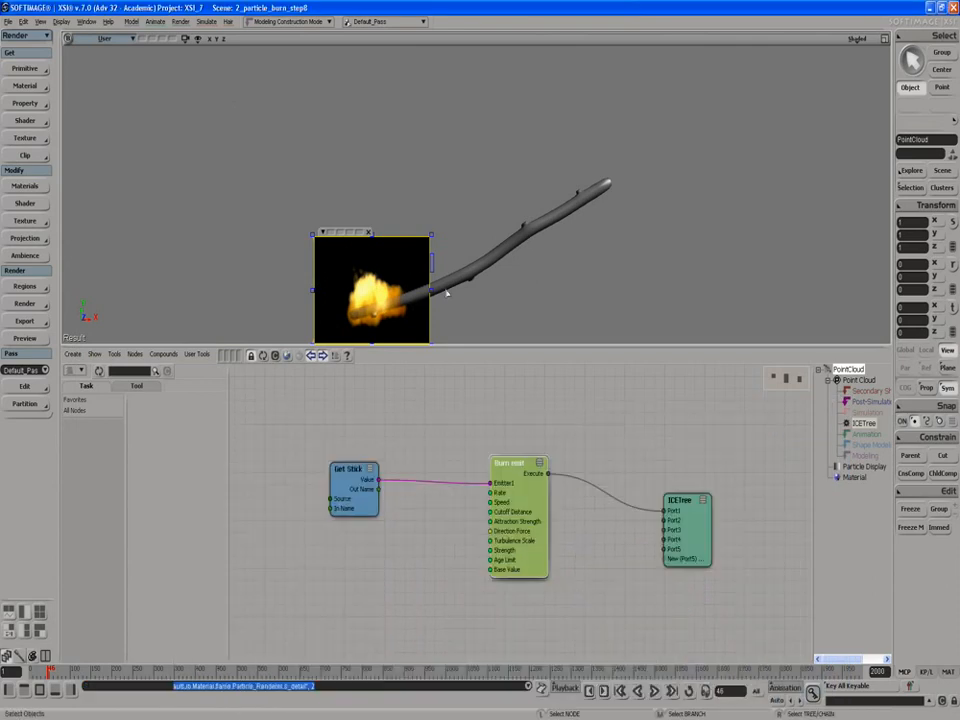
click(369, 233)
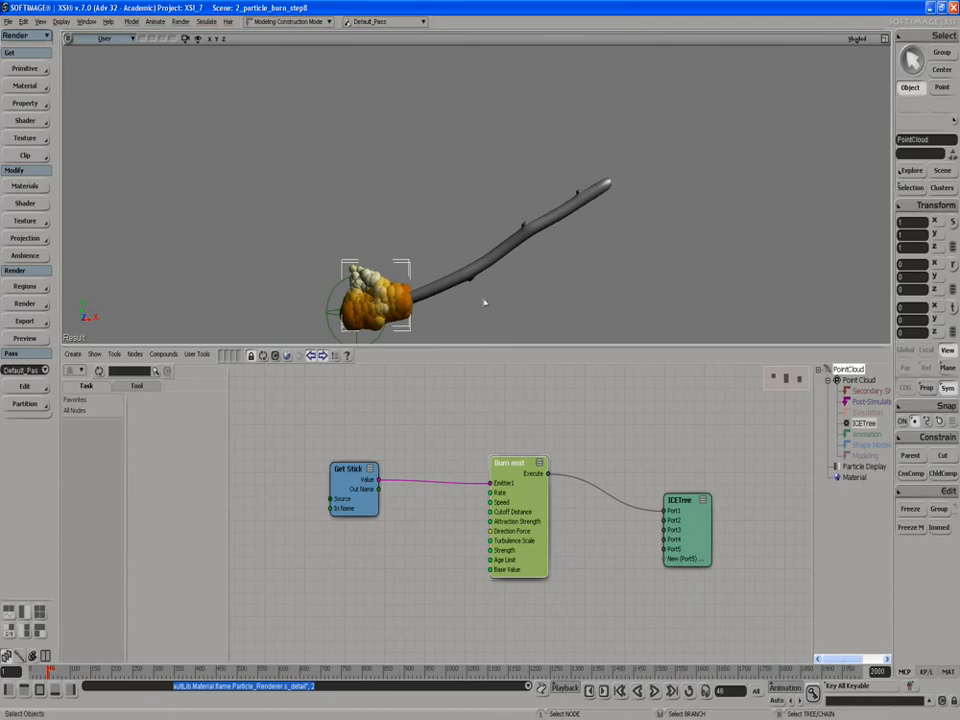
- Scale the Stick up uniformly to about 10.43 on all three axes and frame it in the viewport
click(456, 285)
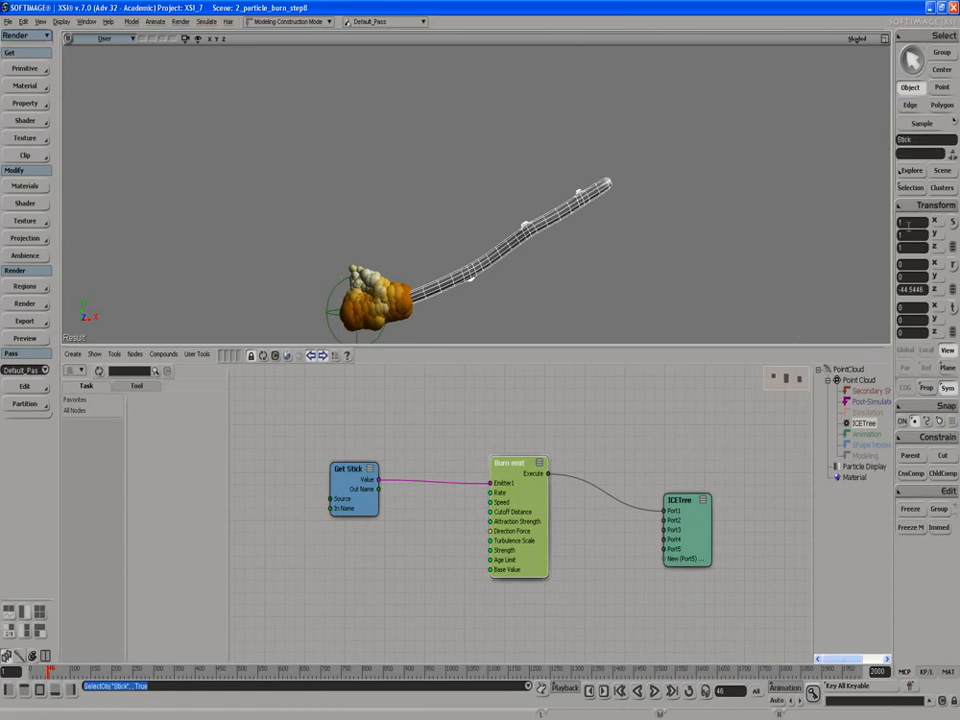
key(x)
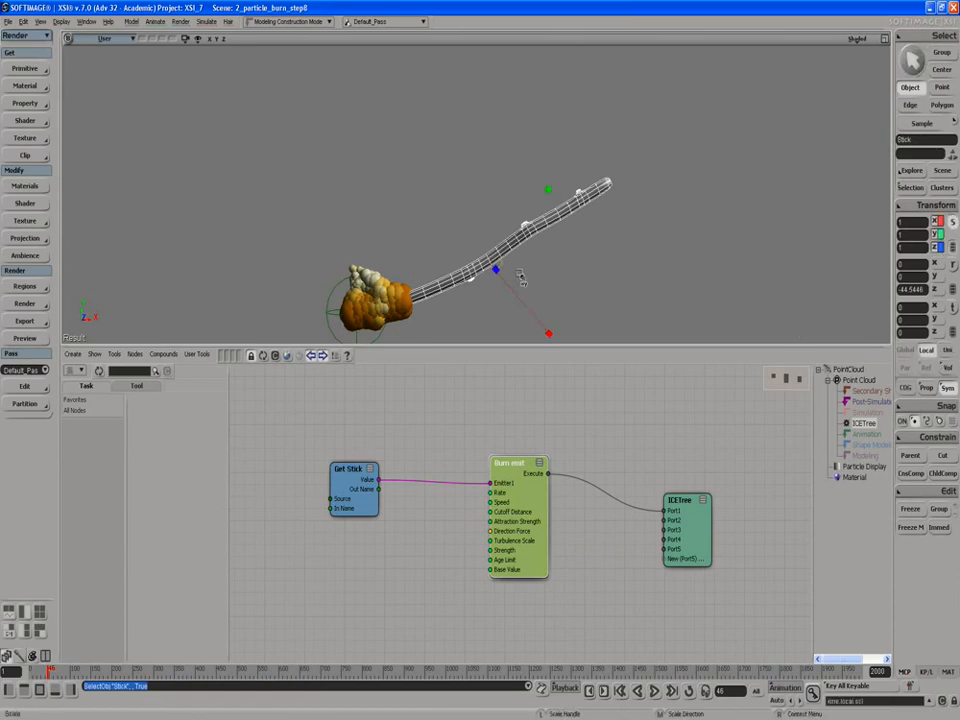
drag(494, 270, 786, 279)
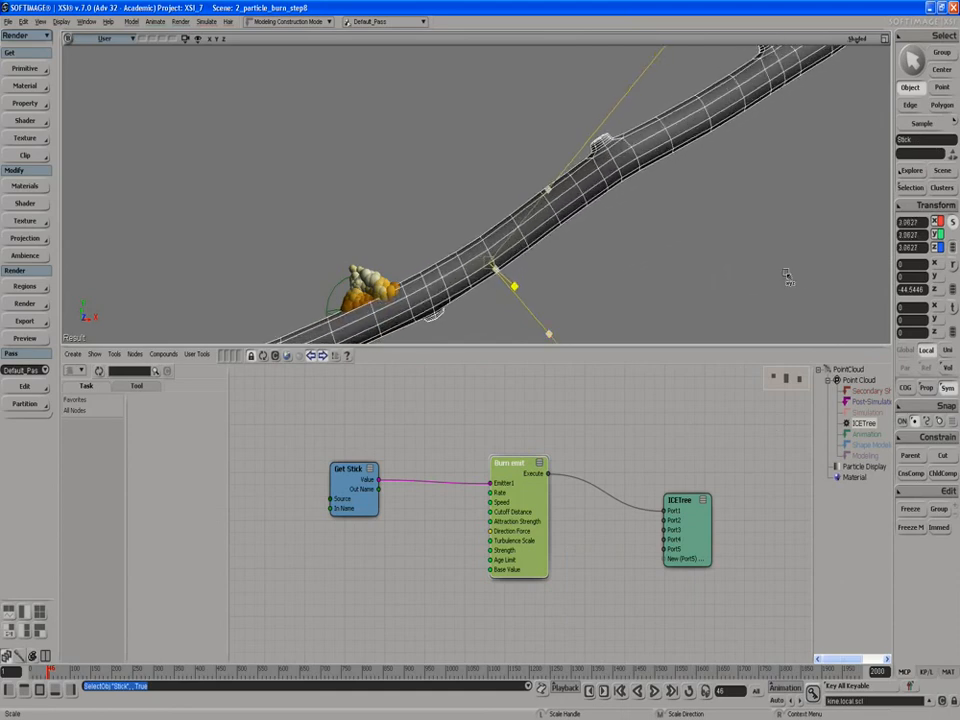
drag(494, 268, 668, 266)
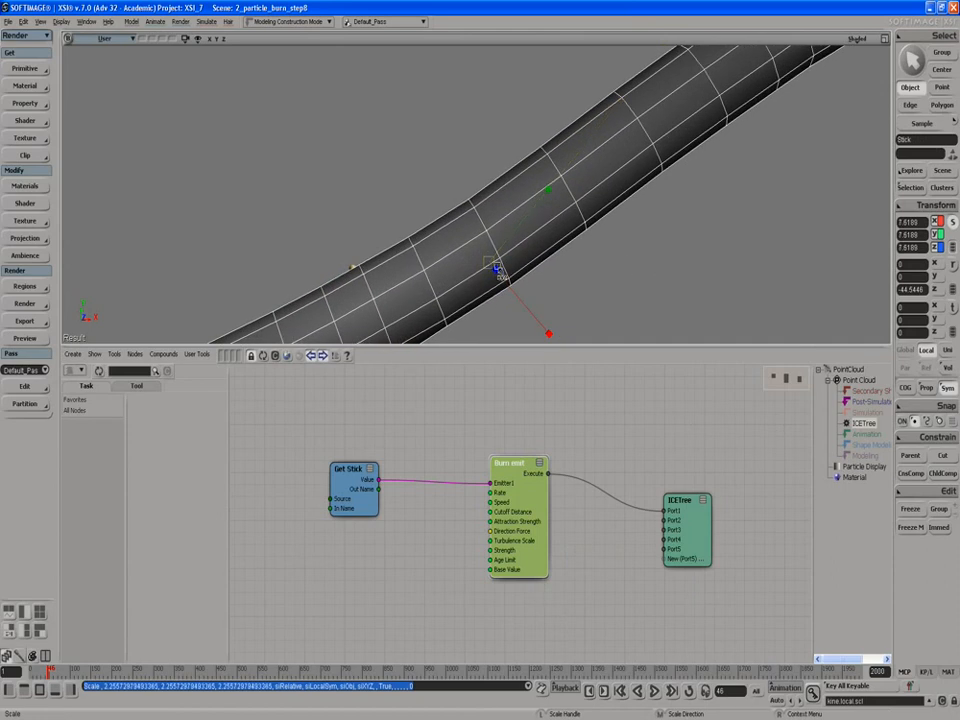
drag(495, 271, 540, 267)
key(f)
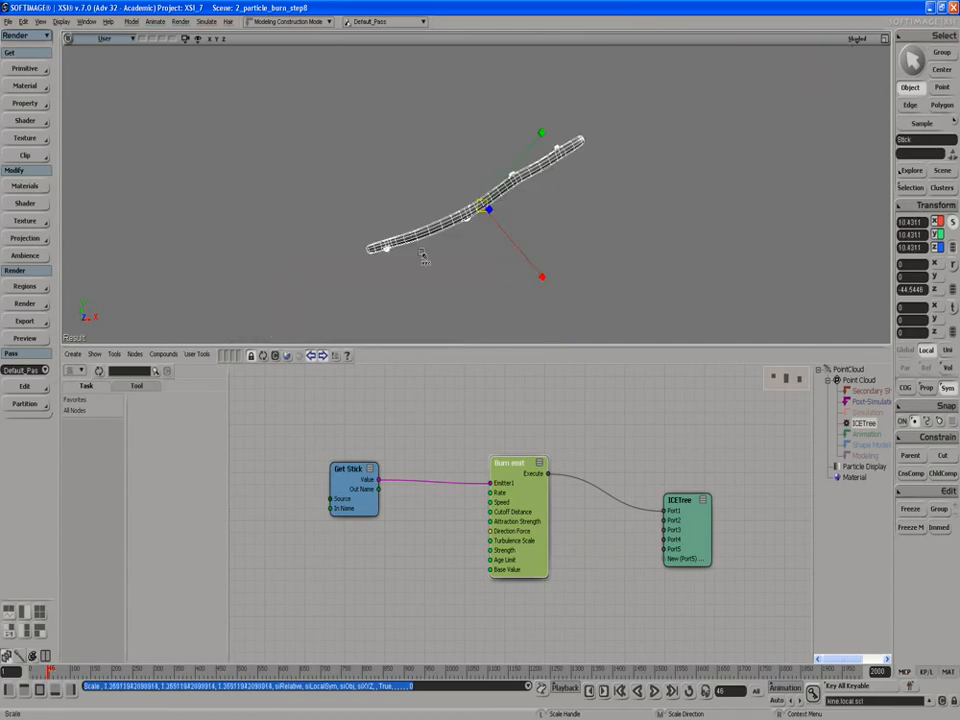
- Display the viewport in wireframe and move the null from the middle of the stick to its lower end
click(852, 39)
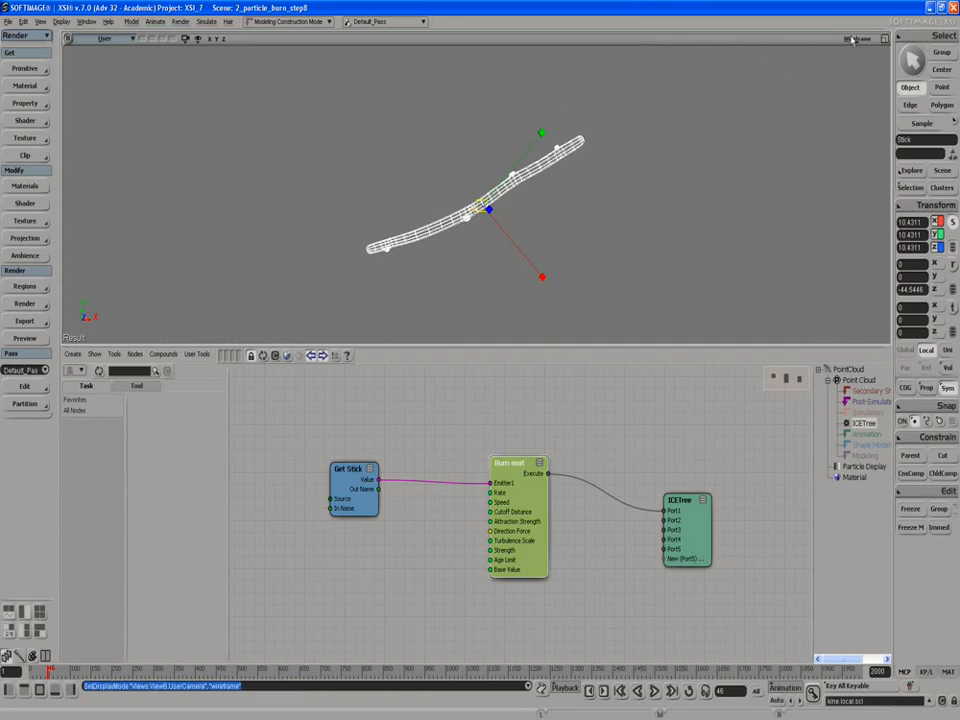
click(475, 272)
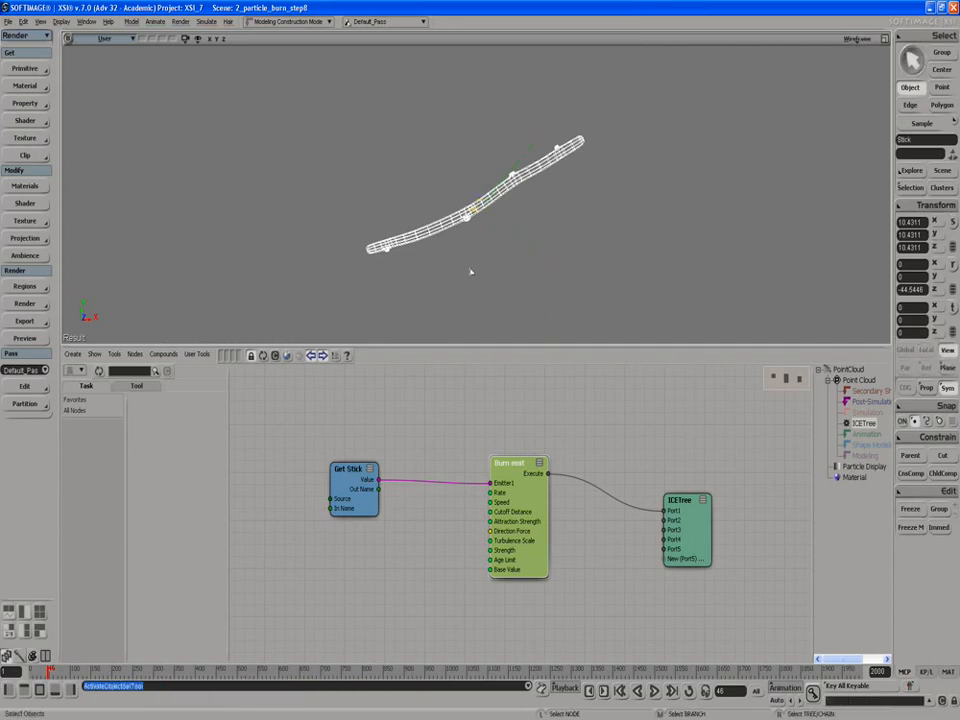
scroll(474, 206, up, 5)
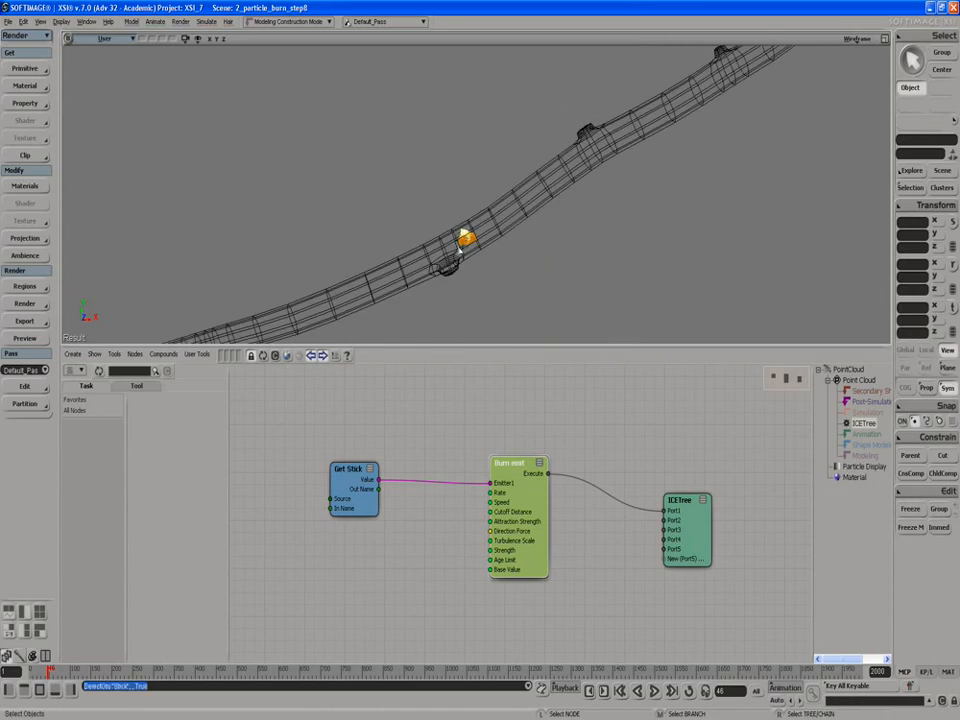
click(462, 246)
click(463, 240)
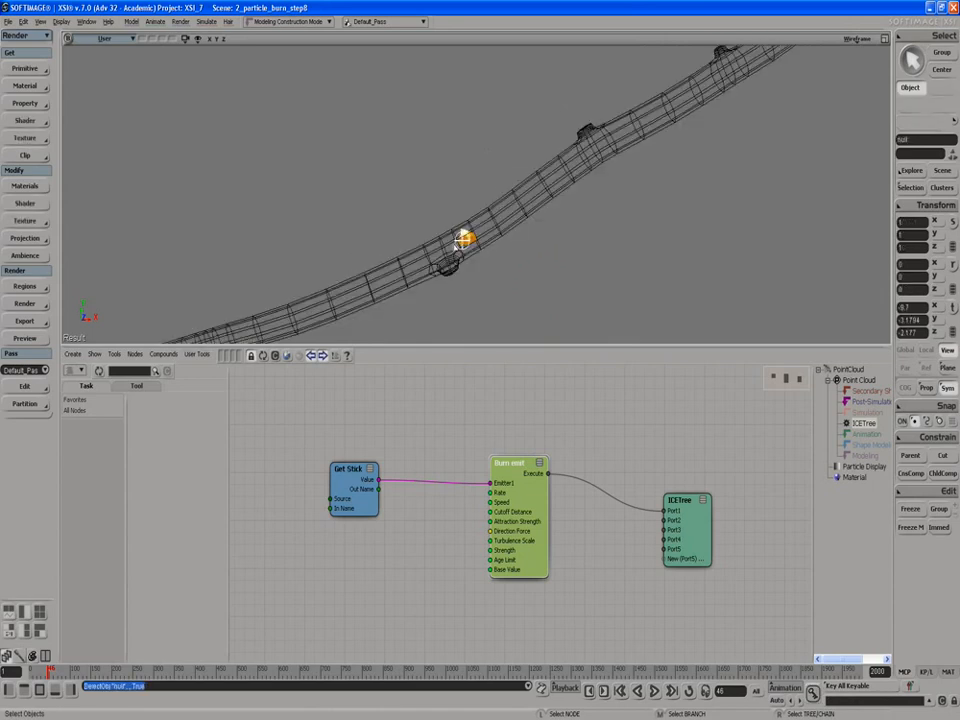
key(v)
scroll(462, 240, down, 5)
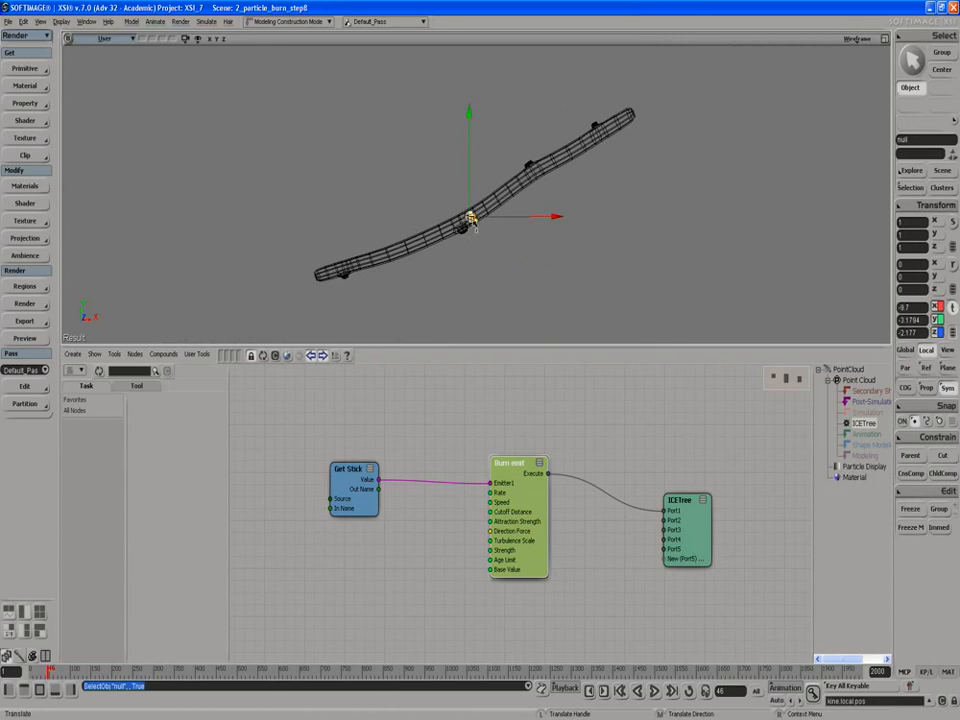
drag(472, 222, 317, 275)
- Scale the null at the stick's lower end up uniformly to about 3.05
key(f)
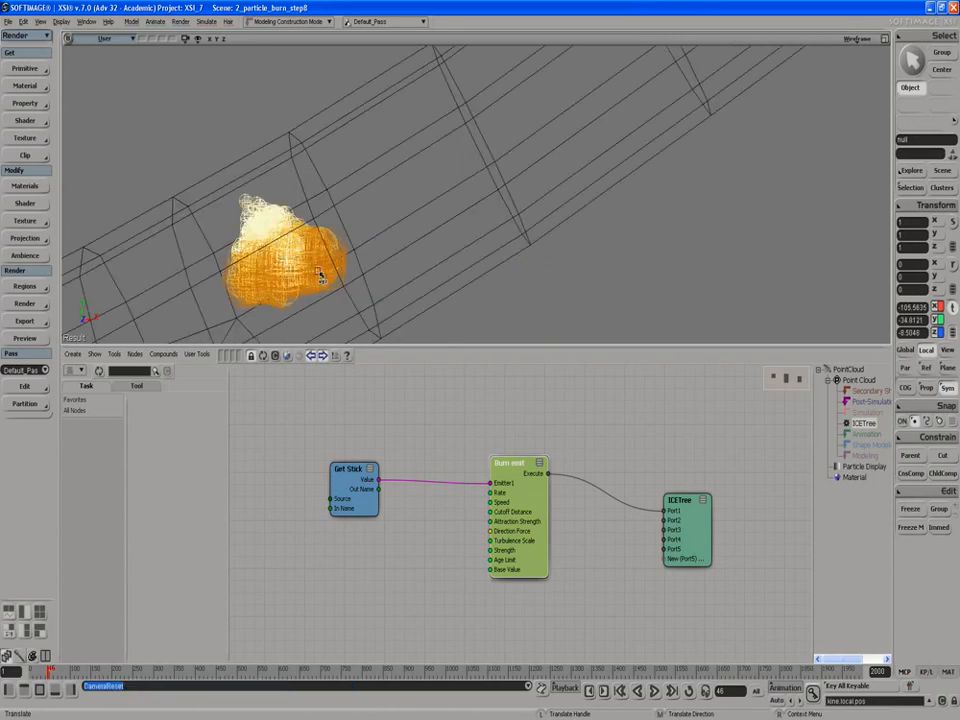
key(alt+z)
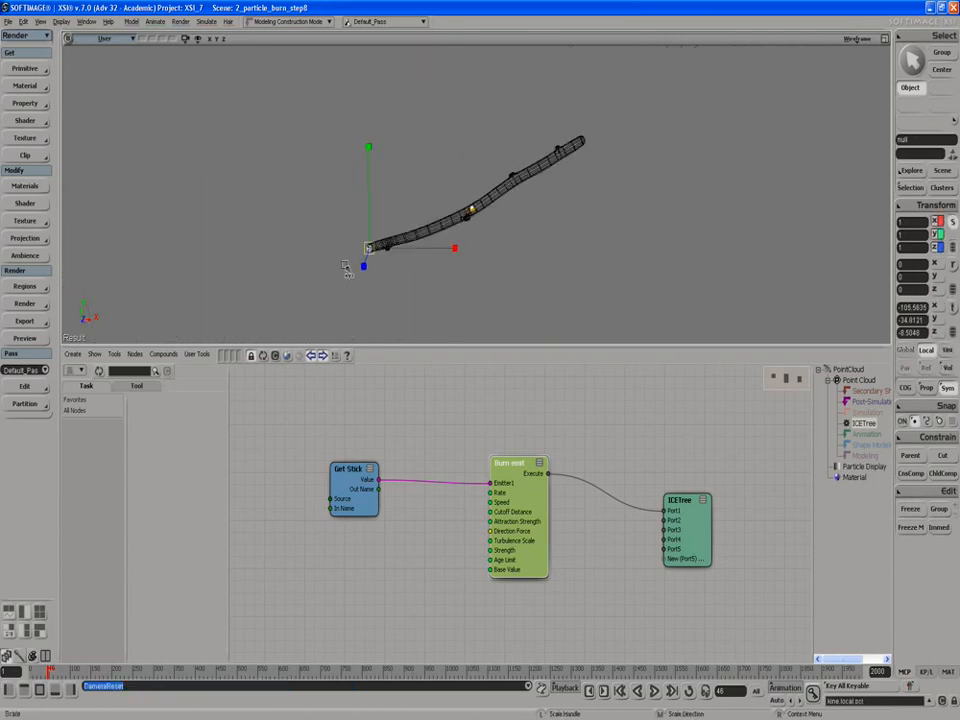
key(x)
drag(432, 252, 680, 240)
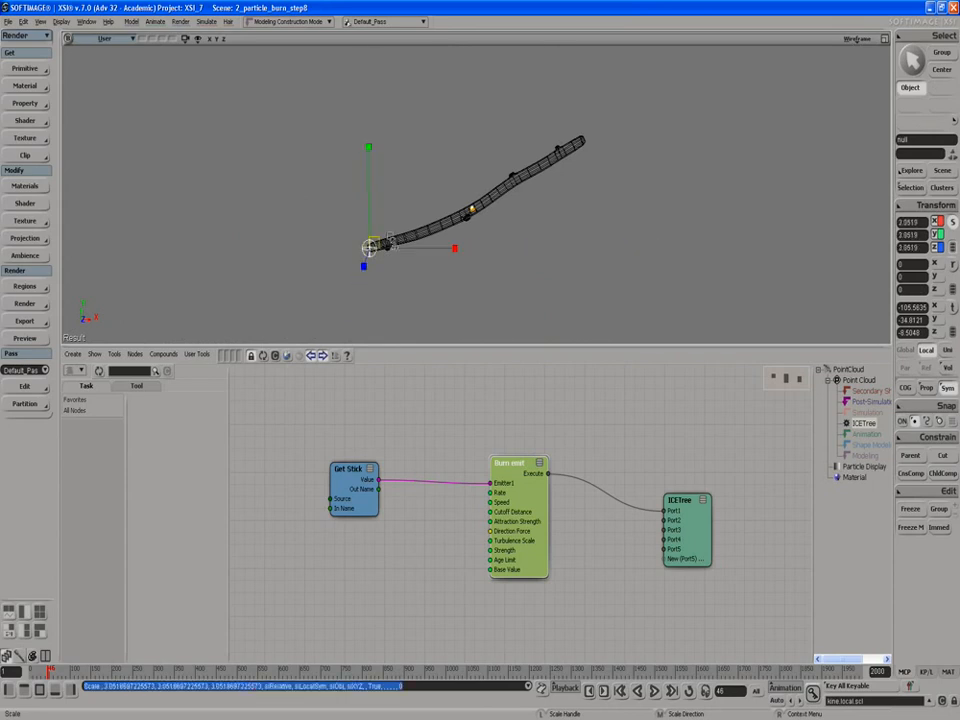
- Play the simulation from the start, stop it at frame 40, and examine the particle size around the stick's end
click(654, 691)
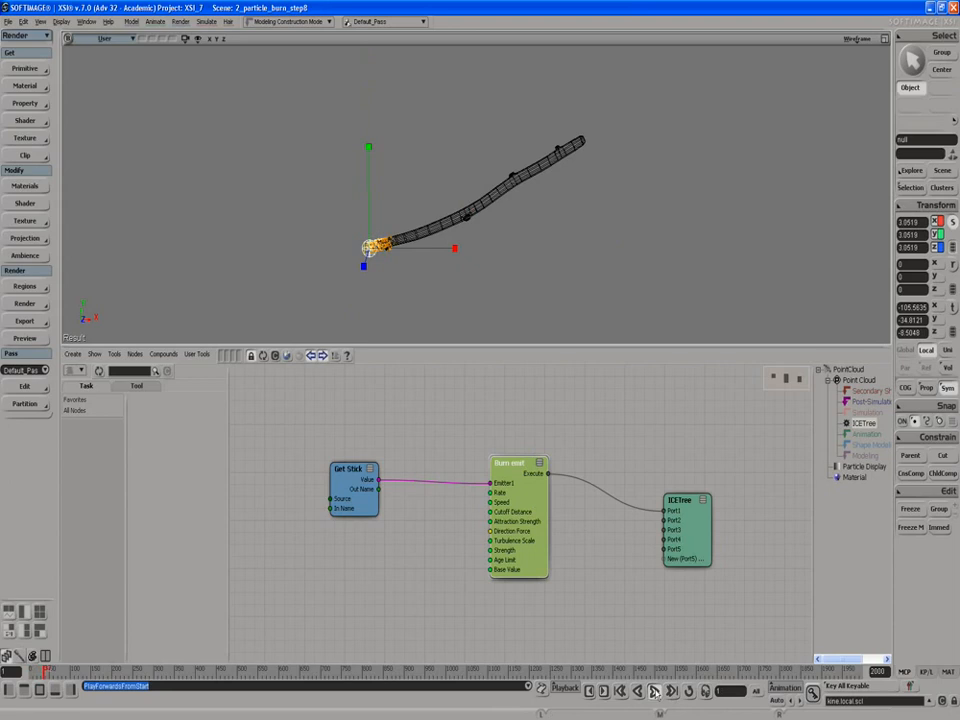
click(654, 691)
scroll(394, 306, up, 2)
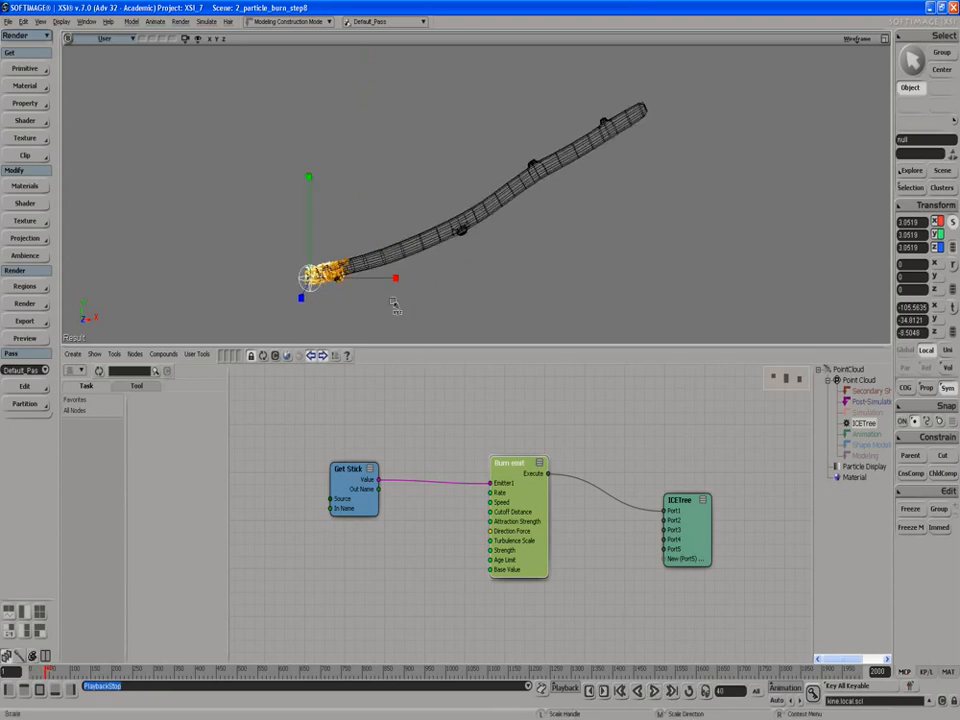
scroll(389, 305, up, 5)
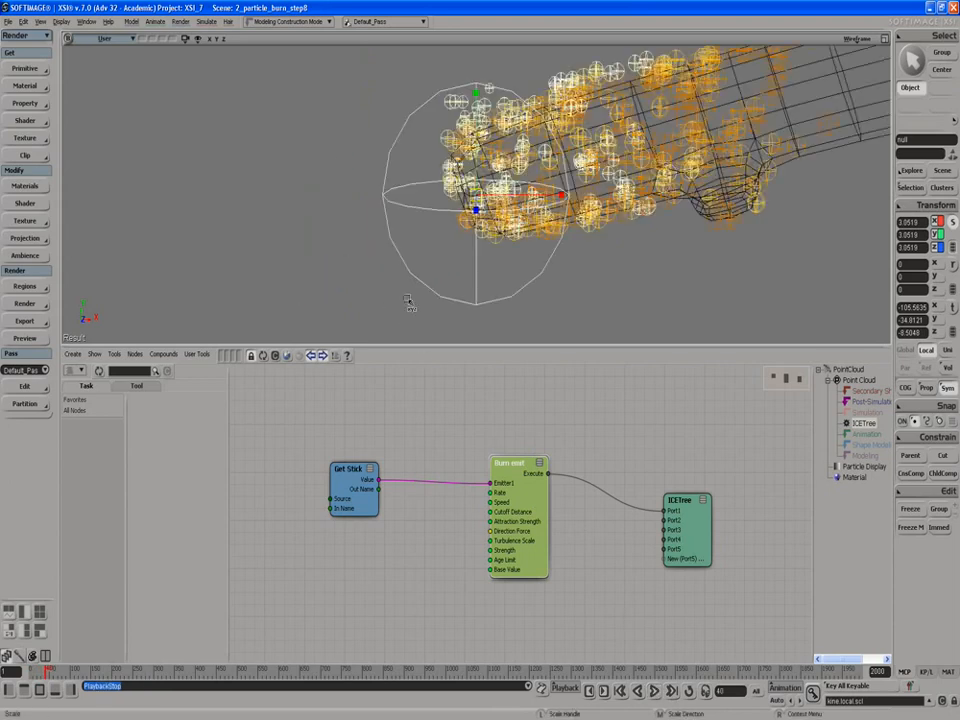
scroll(454, 268, down, 3)
scroll(452, 272, down, 2)
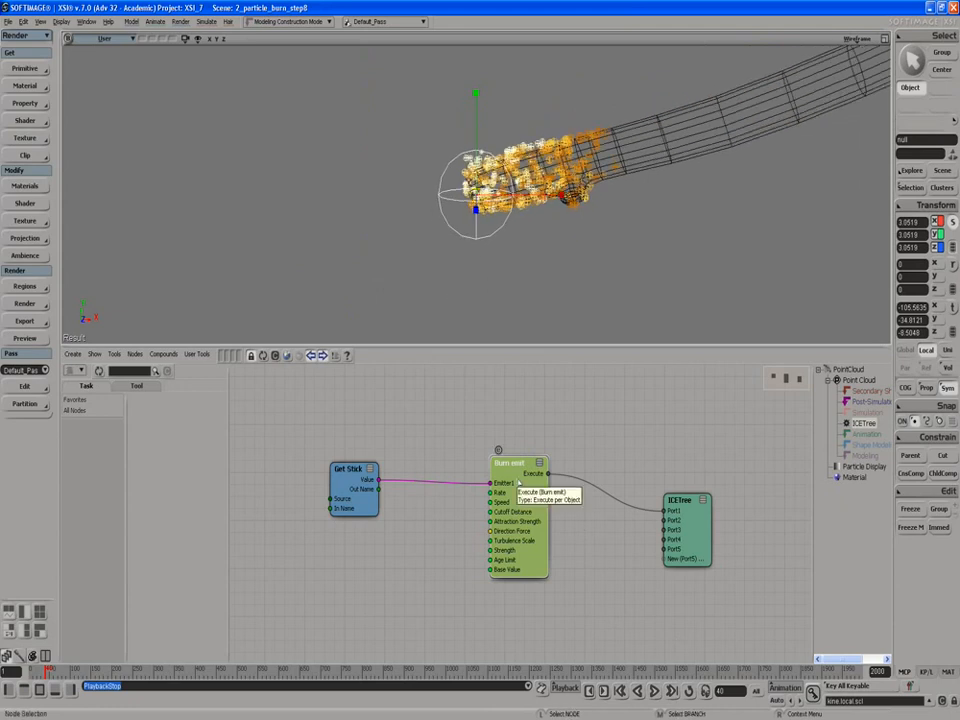
- Set the Base Value of the Burn emit node to 5 and replay the simulation from the start
double_click(518, 484)
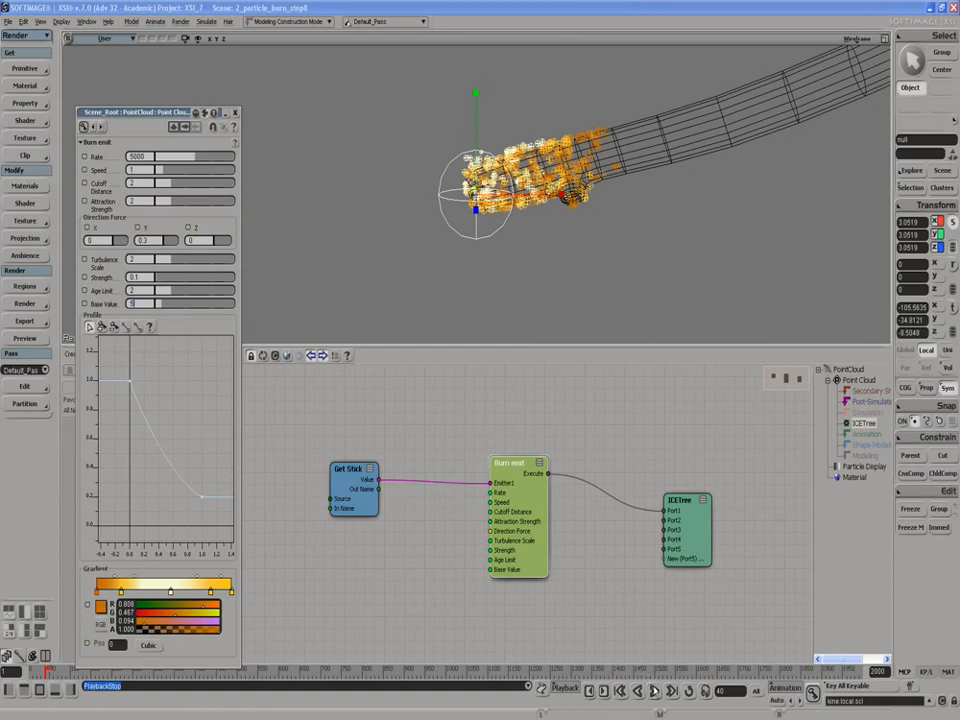
click(654, 690)
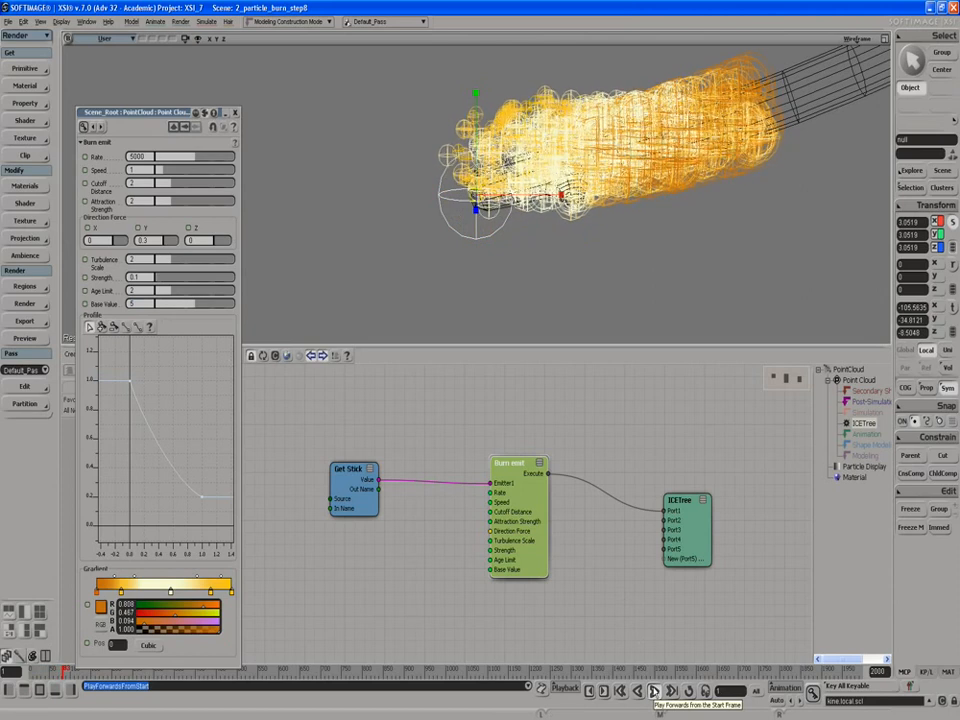
click(654, 691)
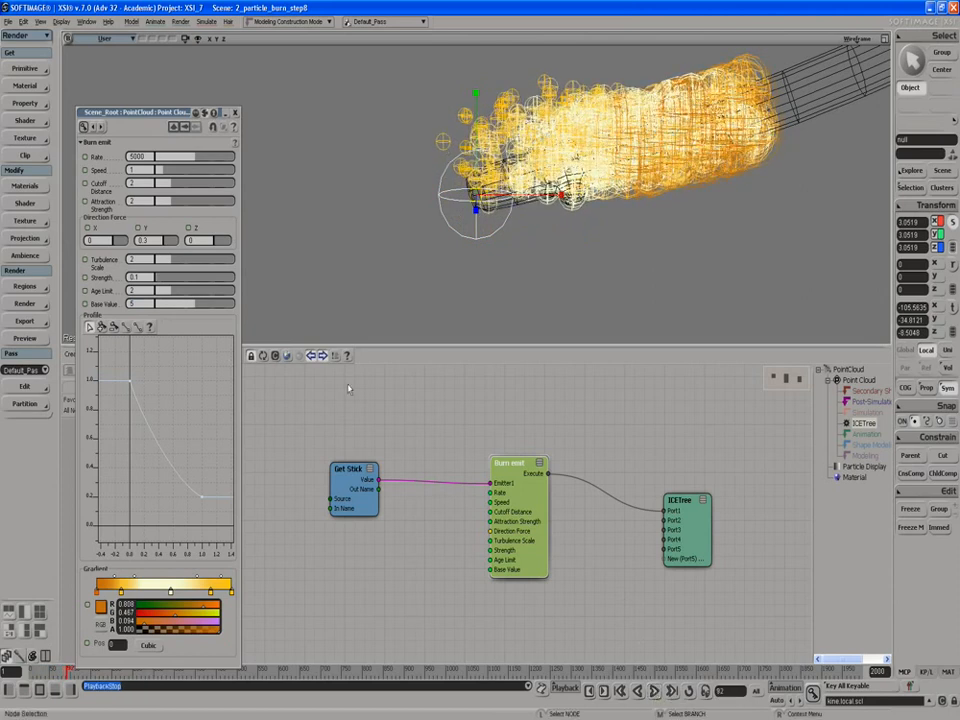
- Set the Burn emit Direction Force Y to 1 and replay the simulation from the start
click(145, 240)
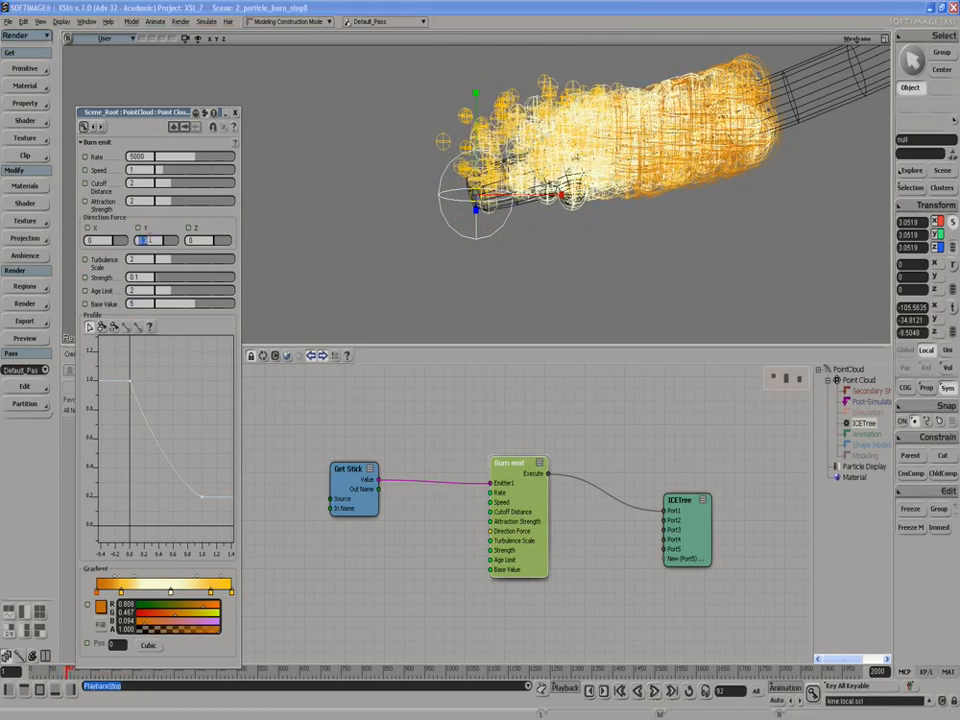
key(Return)
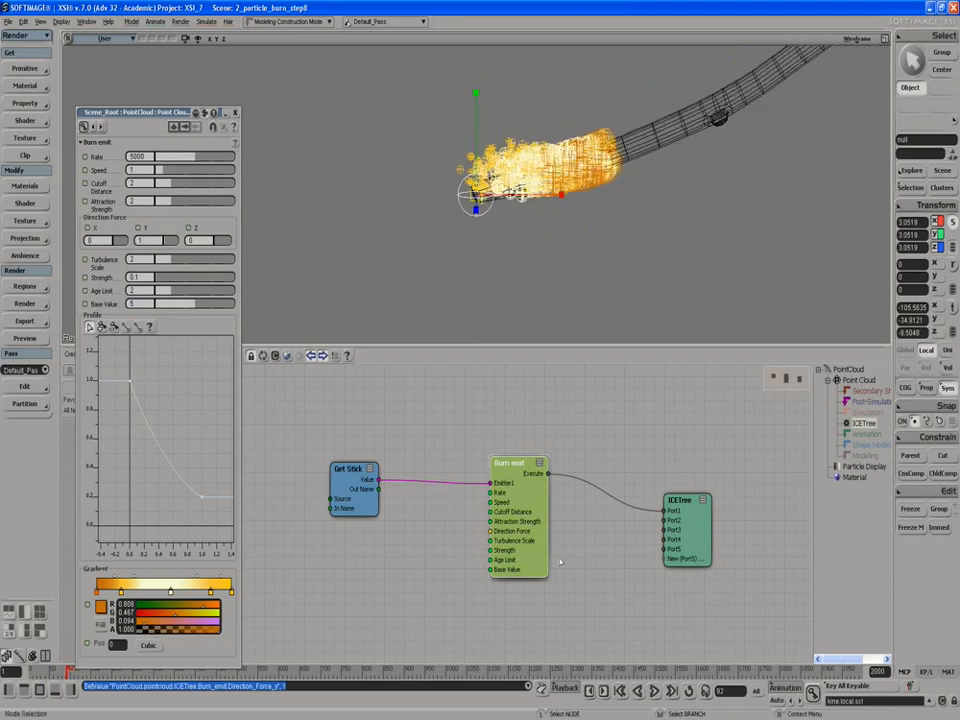
click(654, 691)
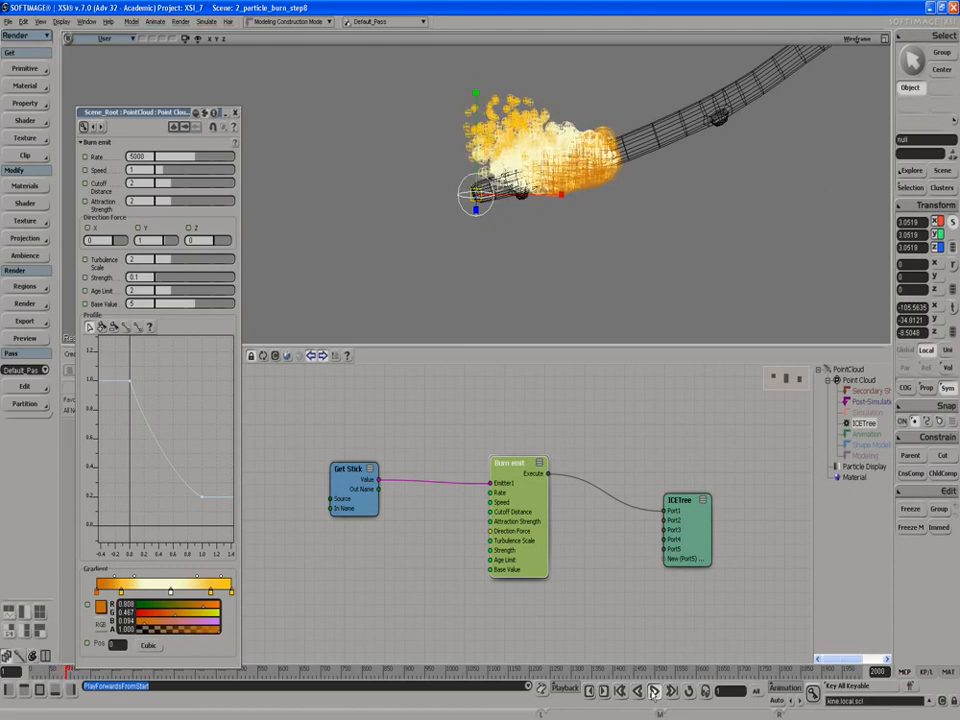
click(655, 692)
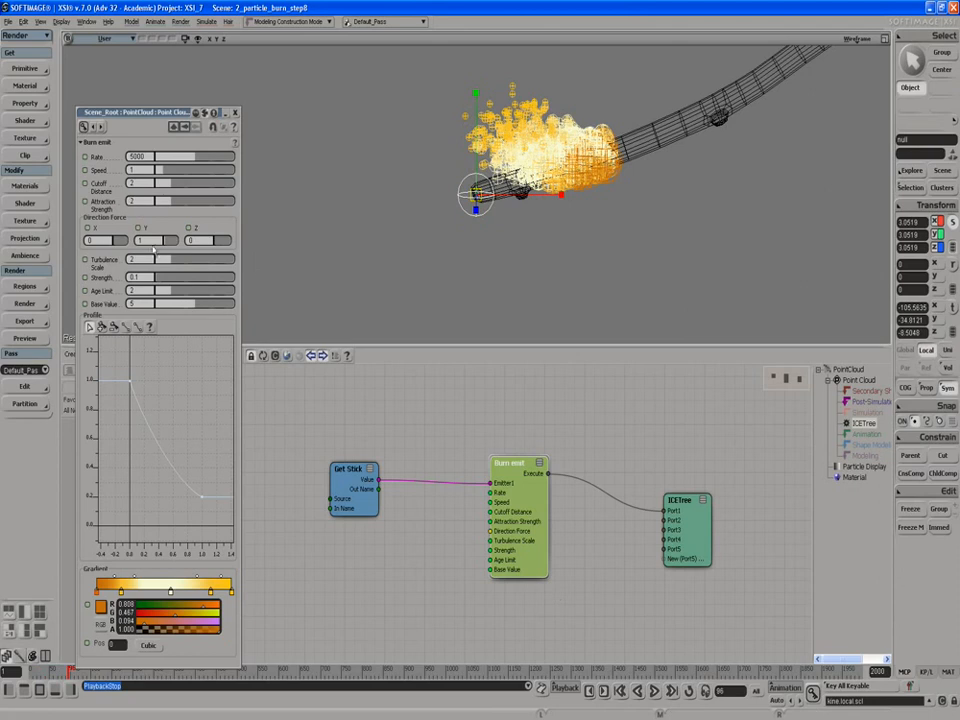
- Set the Burn emit Base Value to 7 and replay the simulation from the start
click(144, 303)
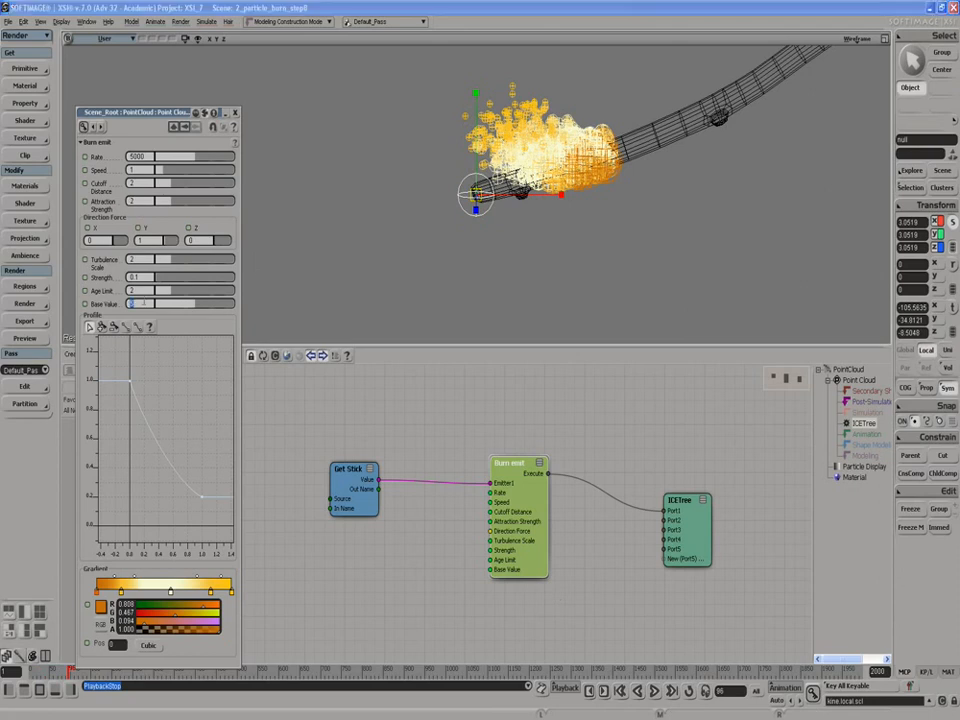
text(7)
key(Return)
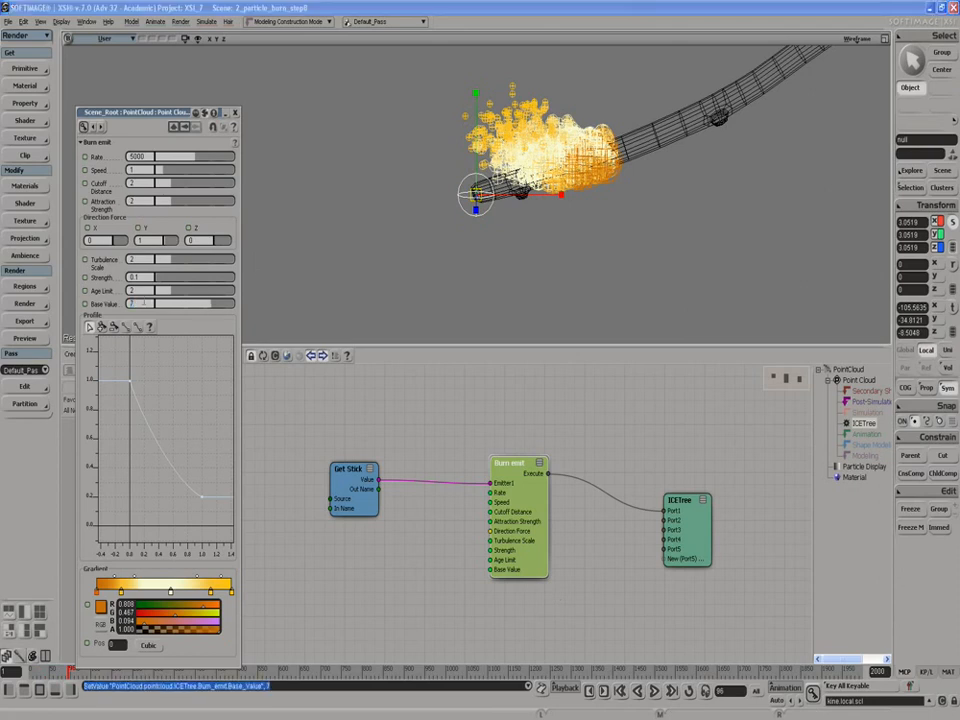
click(654, 691)
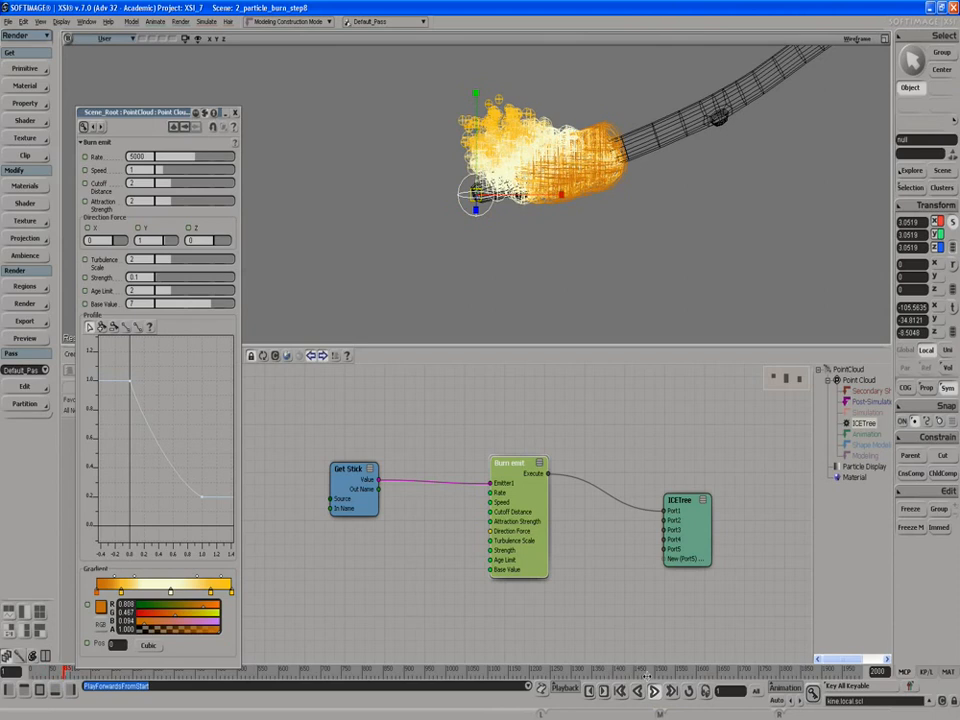
click(653, 690)
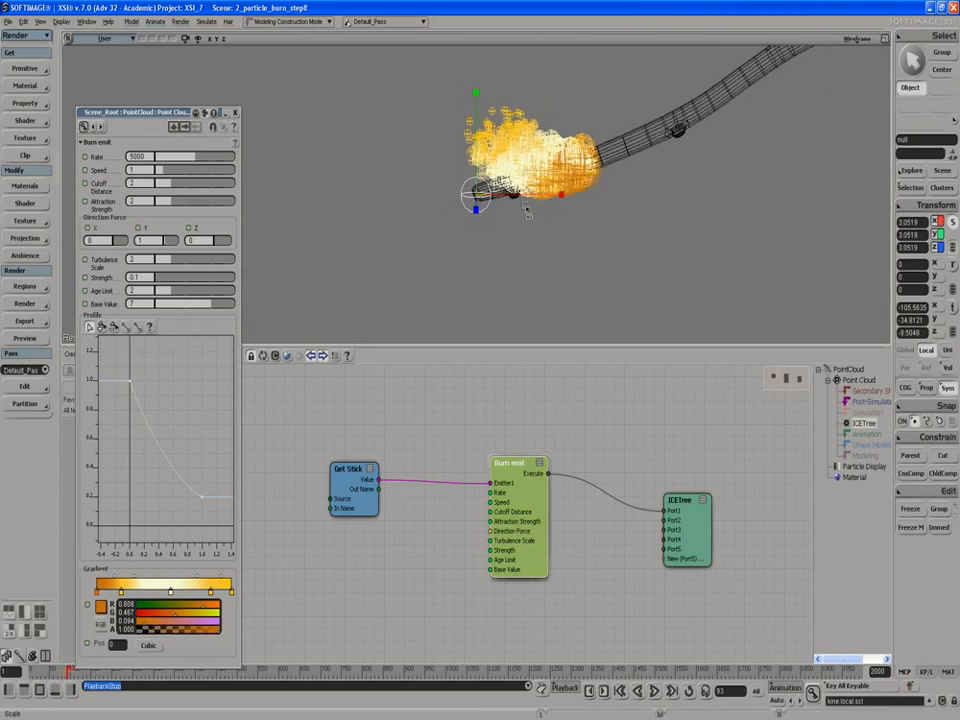
- Draw a render region around the burning end of the stick to preview the flame
scroll(526, 210, down, 2)
key(q)
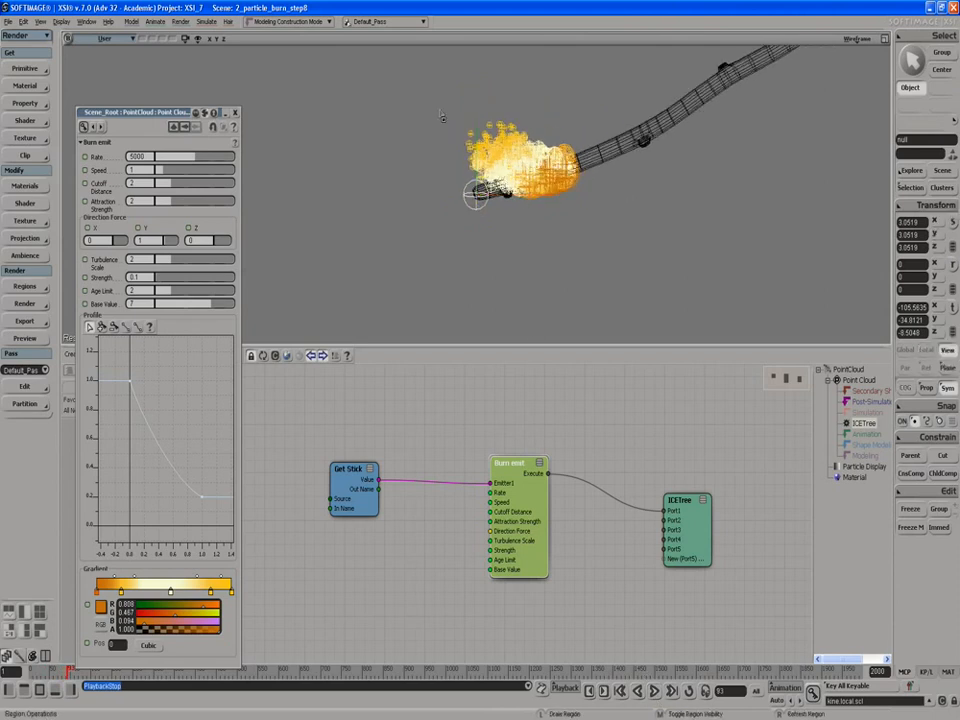
drag(440, 98, 595, 227)
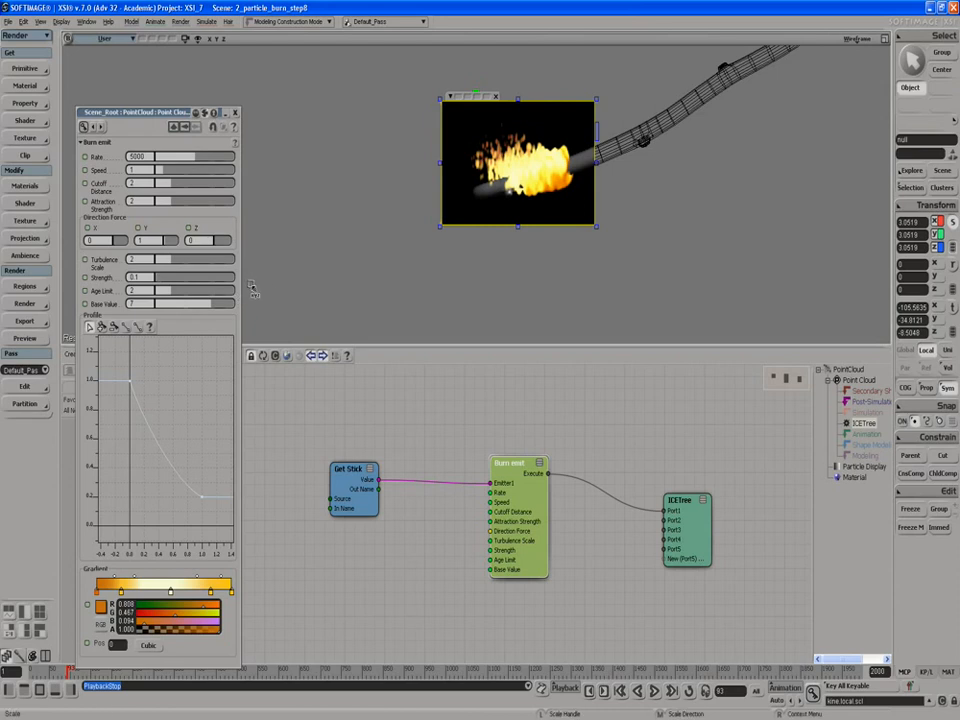
- Set the Base Value to 8 and the Profile curve's end key to about 0.5, and preview the re-simulated flame in a render region
click(496, 97)
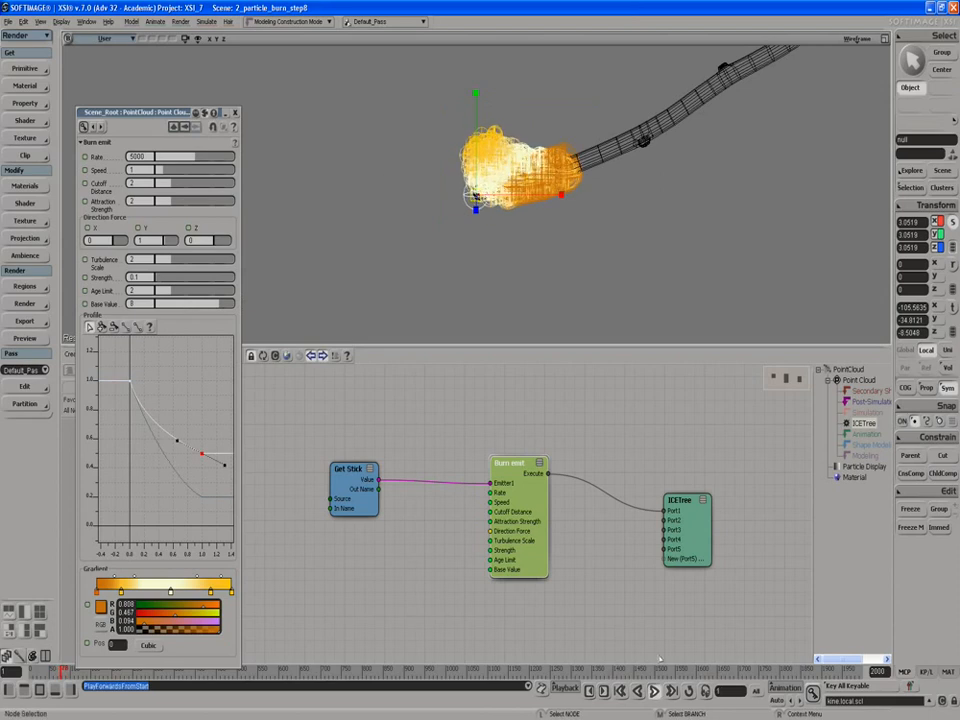
click(656, 692)
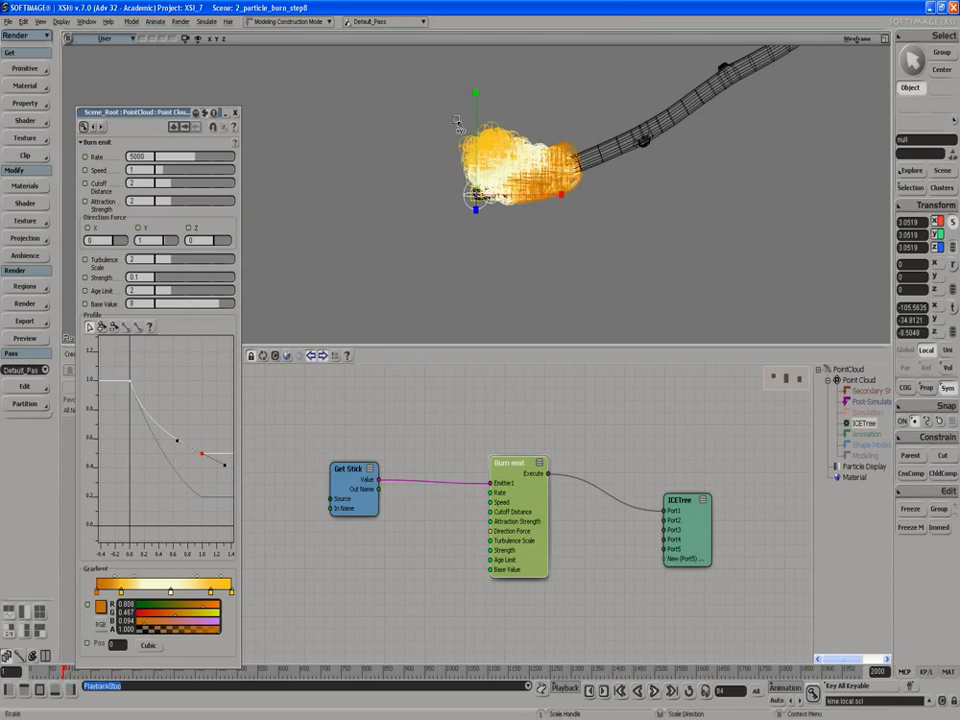
key(q)
drag(436, 102, 590, 241)
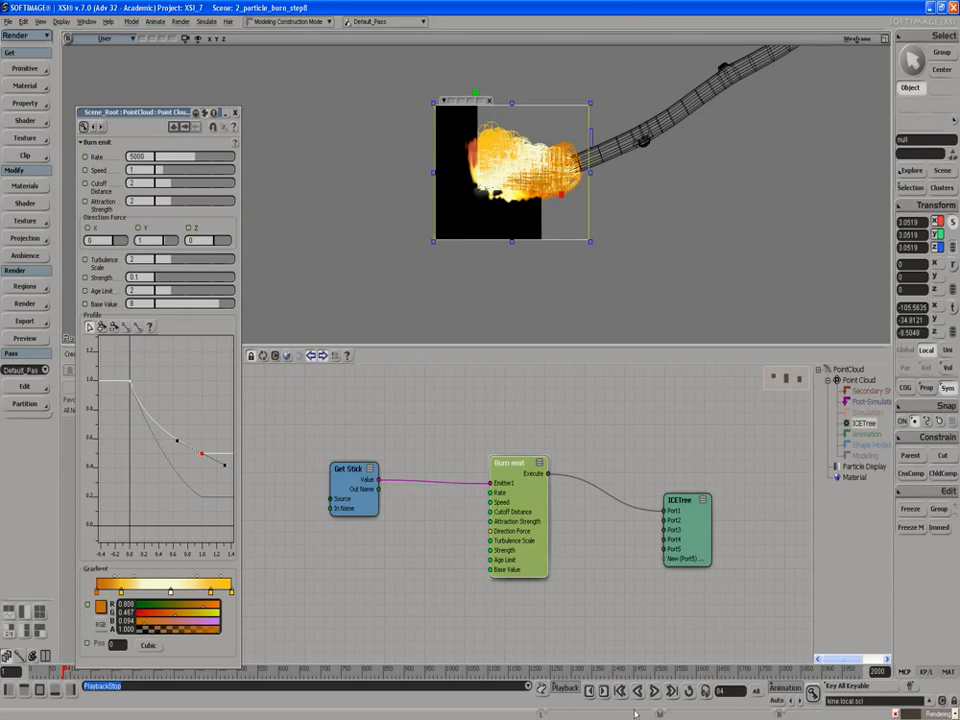
- Close the render region and set the Burn emit Rate to 3000
click(490, 103)
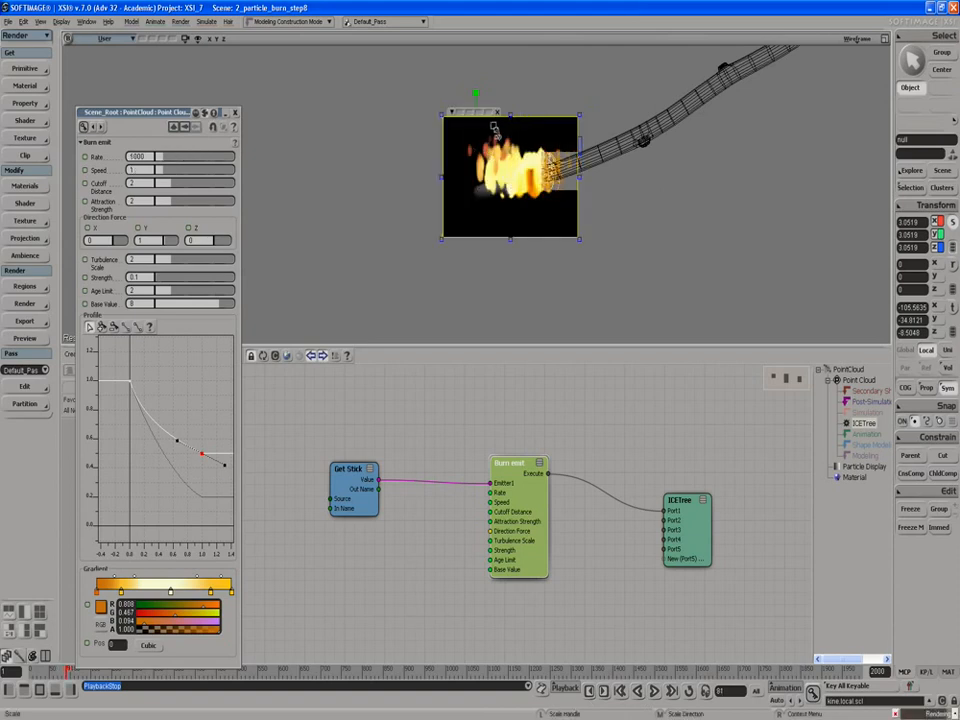
text(30)
text(00)
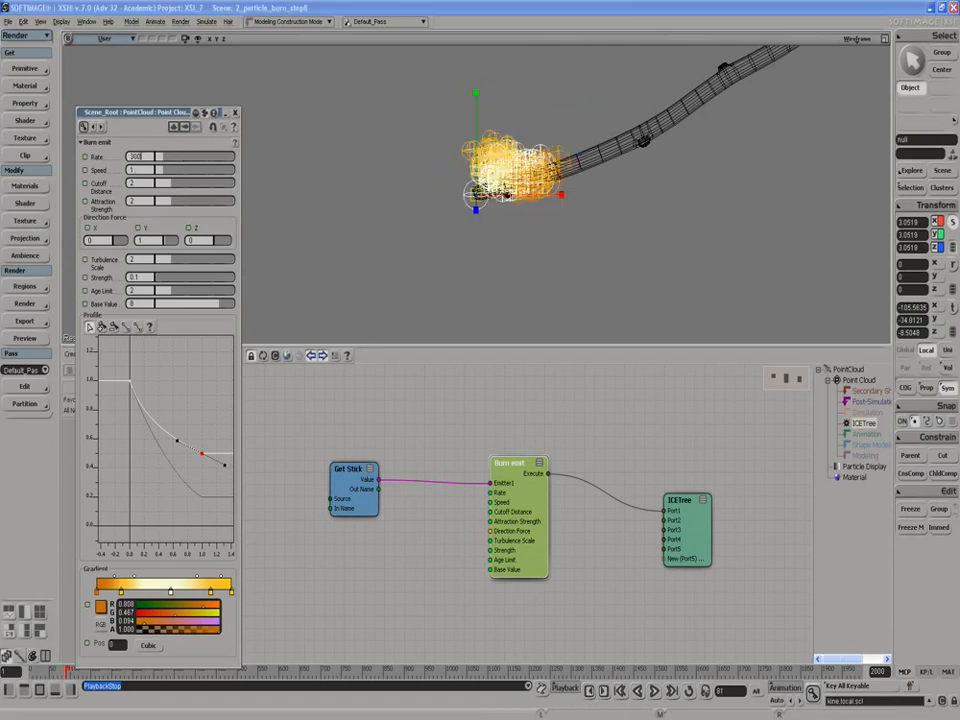
key(Return)
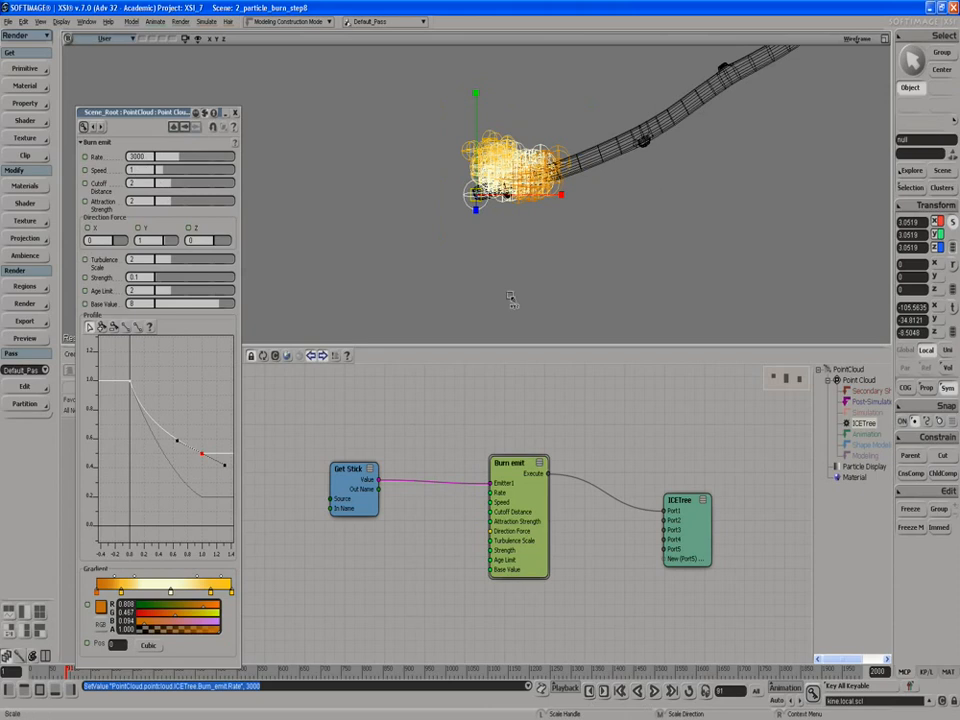
- Select the point cloud and open its flame shader compound for editing in the Render Tree
key(space)
click(493, 160)
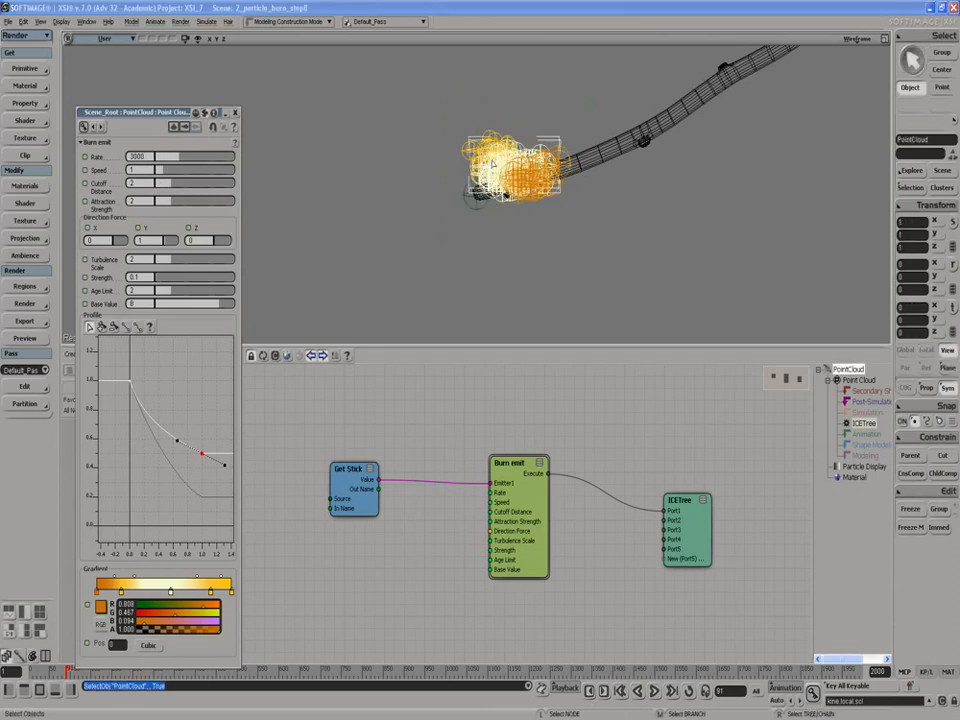
key(7)
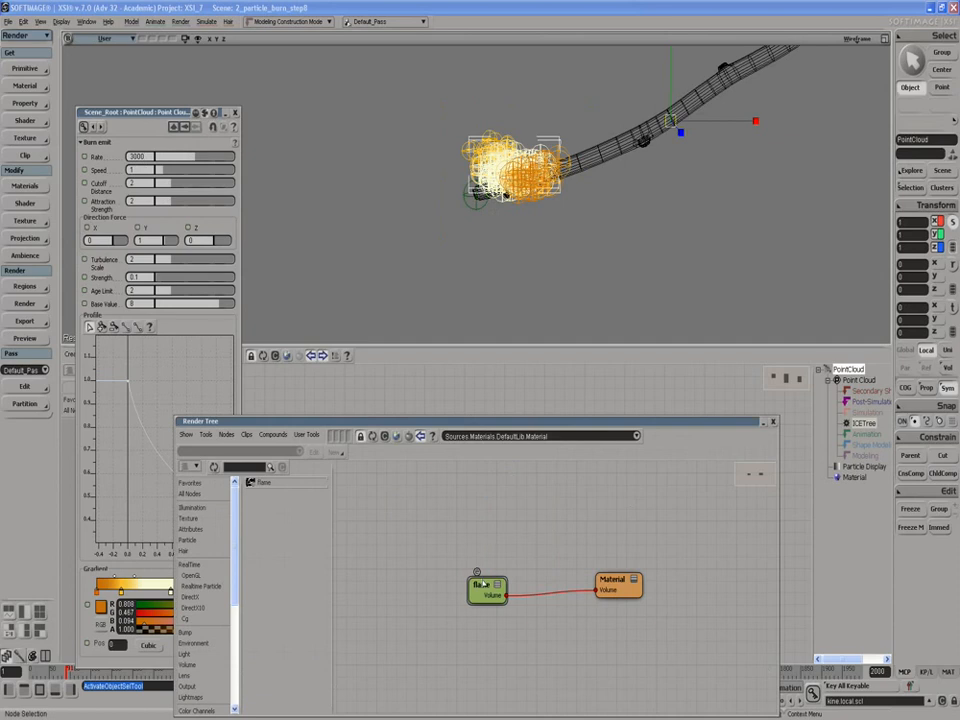
double_click(479, 578)
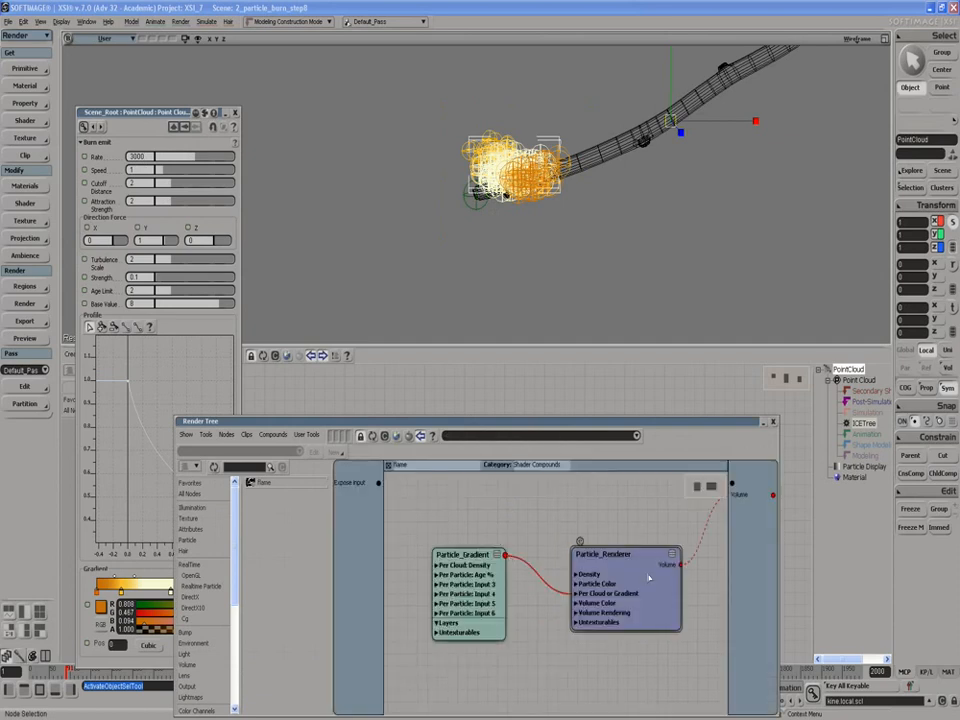
- Preview the current flame in a render region around the stick's burning end, and close the region
key(q)
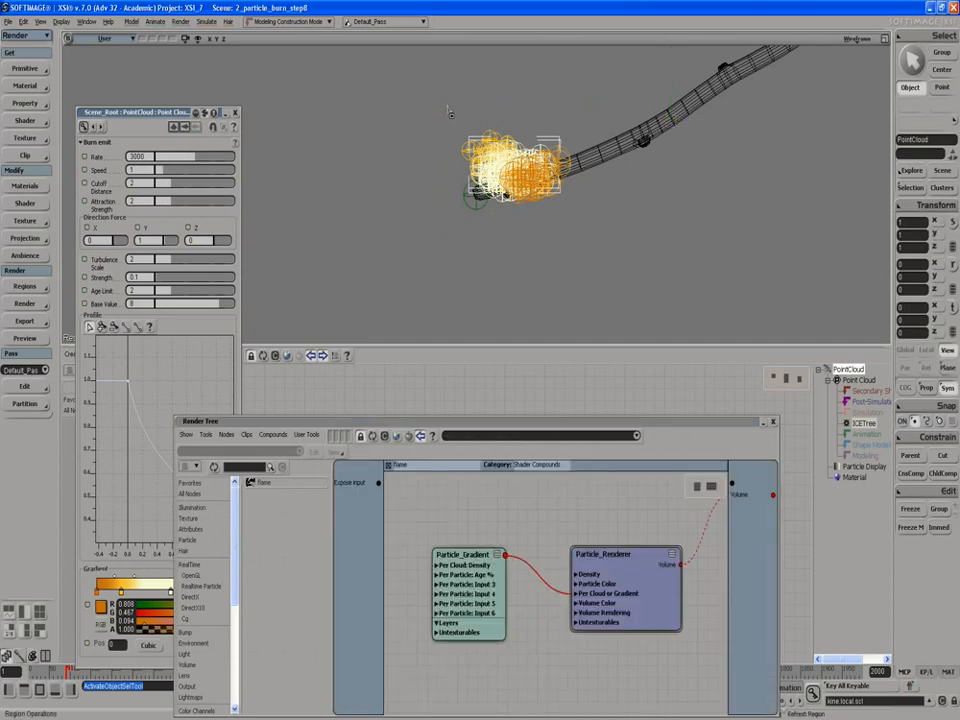
drag(448, 115, 574, 228)
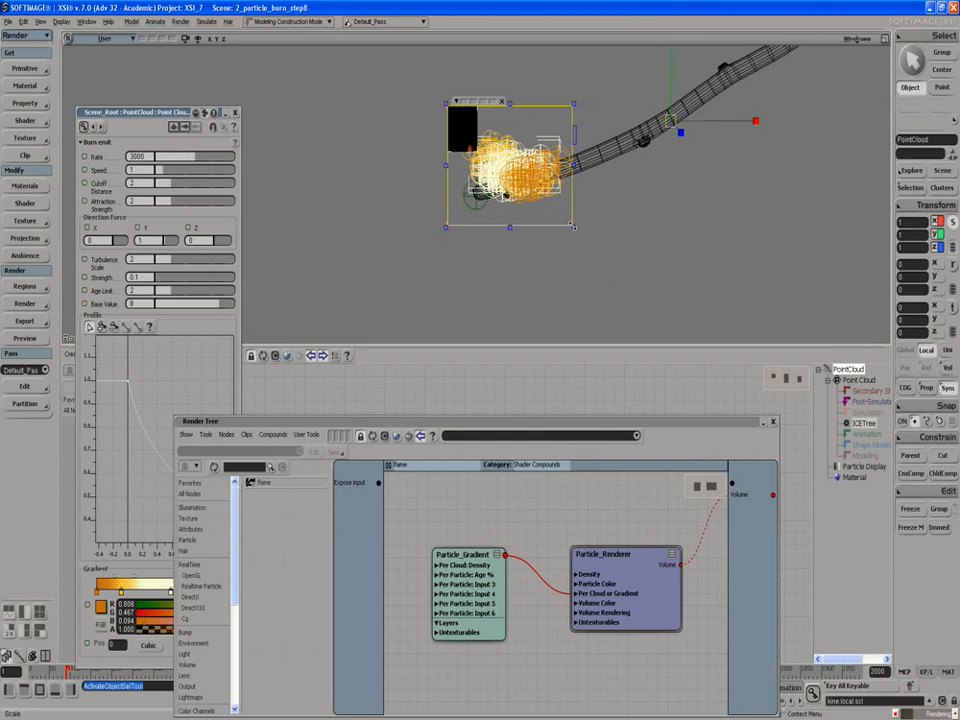
click(503, 103)
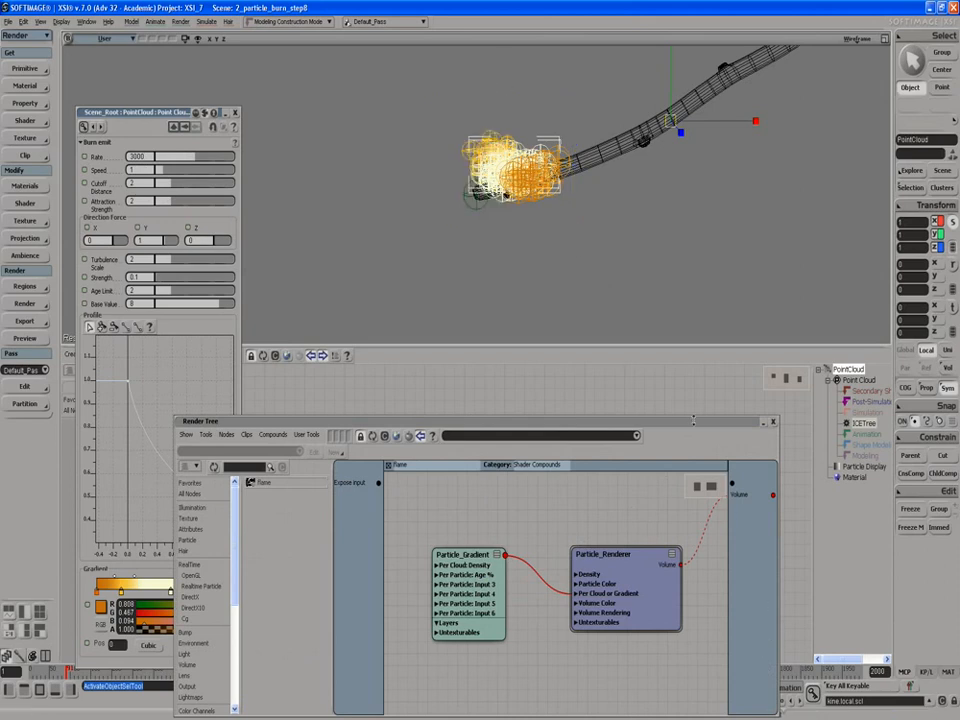
- Replay the simulation from the start to frame 87 and draw a render region around the burning end of the stick
drag(689, 432, 471, 406)
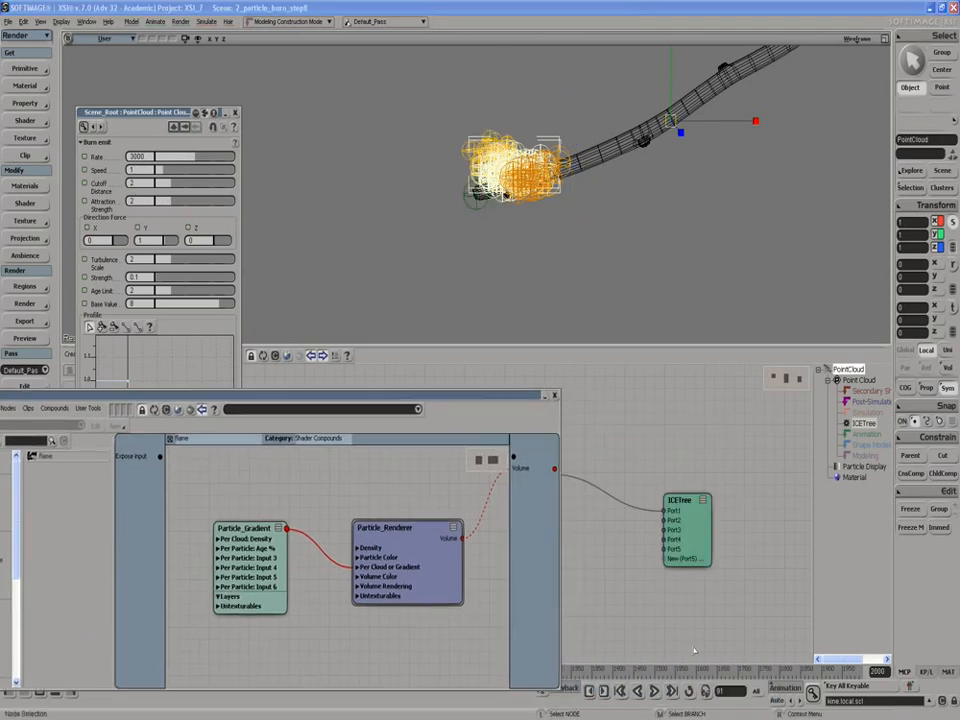
click(654, 690)
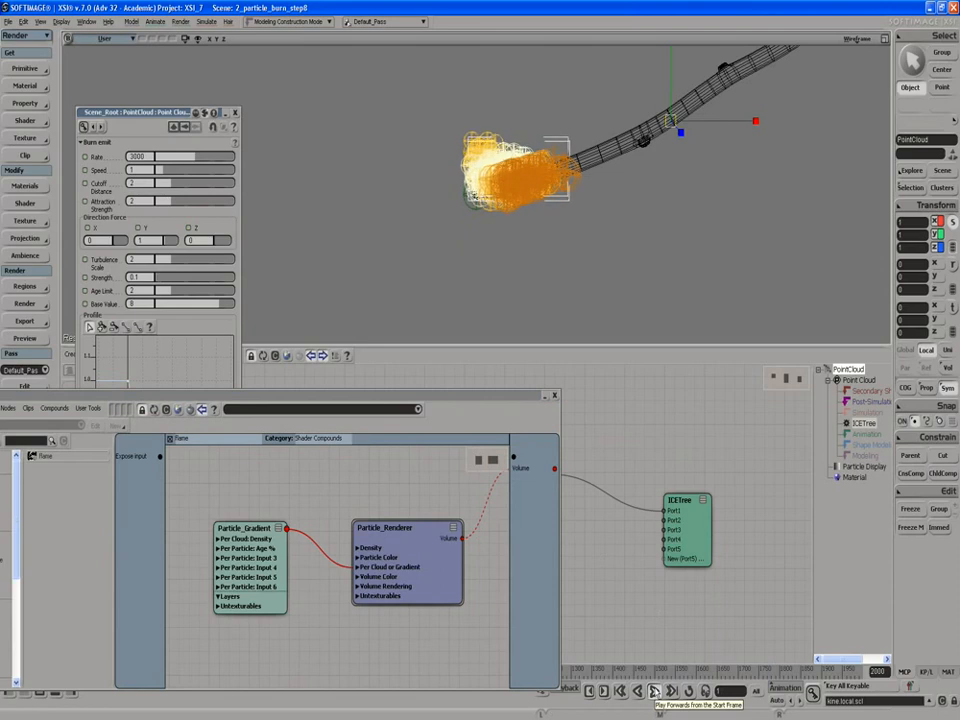
click(654, 691)
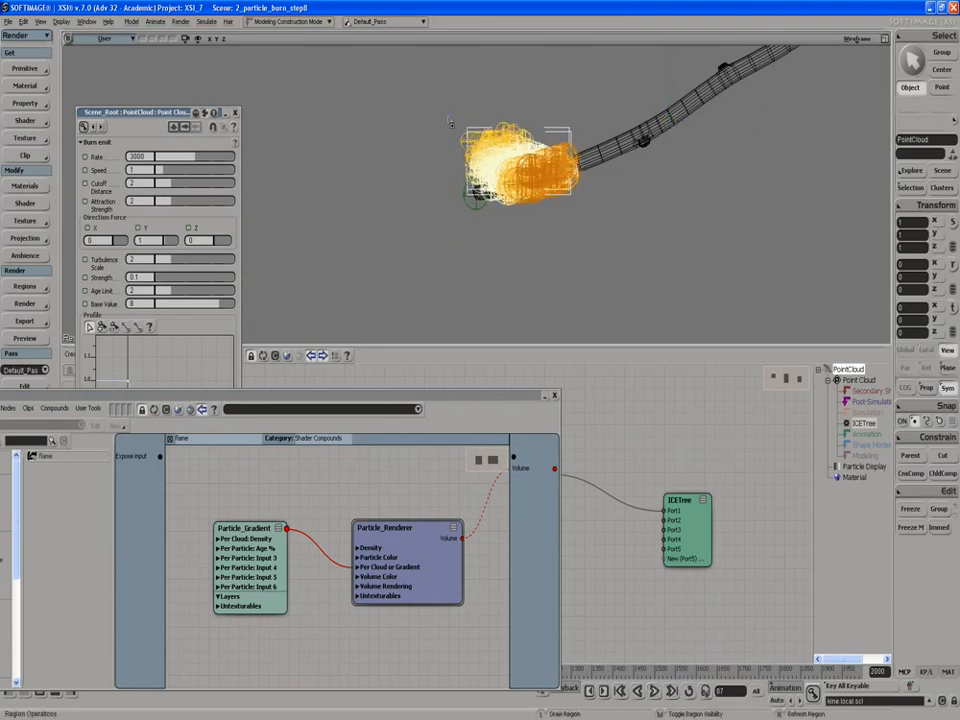
key(q)
drag(437, 100, 590, 245)
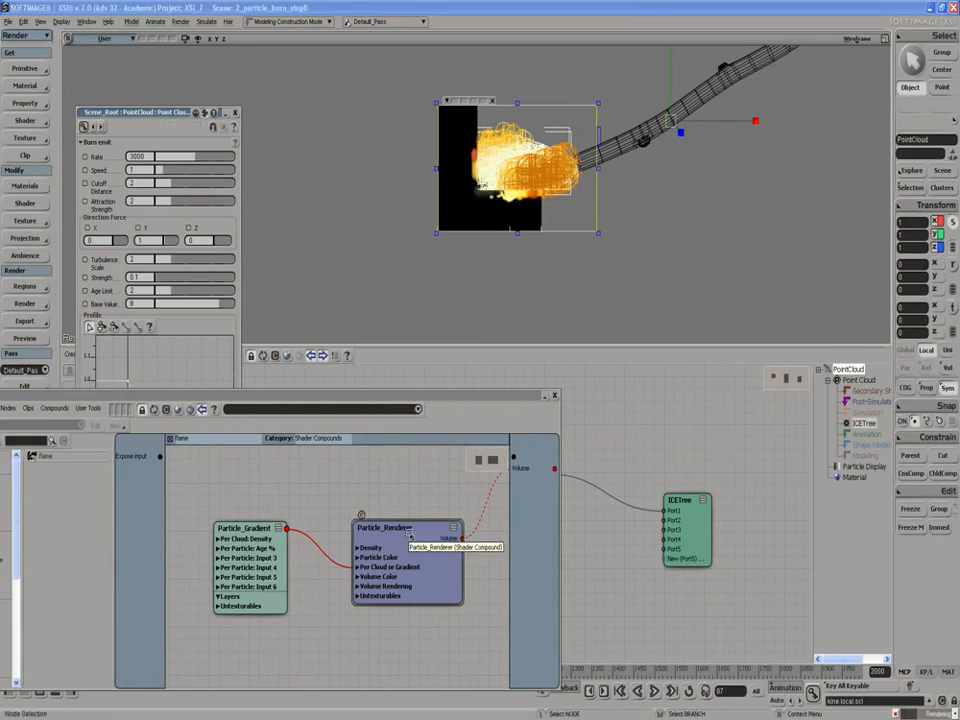
- Set the Particle_Renderer's Global Density to 20, the metaball-like shape to 0.046 and the elliptical shape to 0.269
double_click(407, 533)
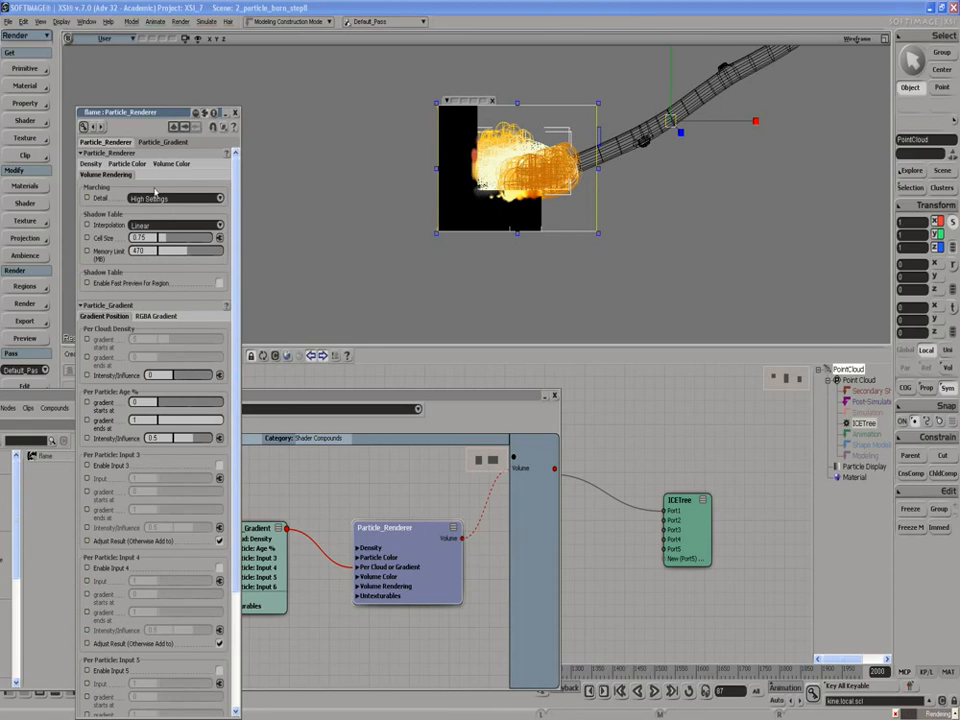
click(91, 163)
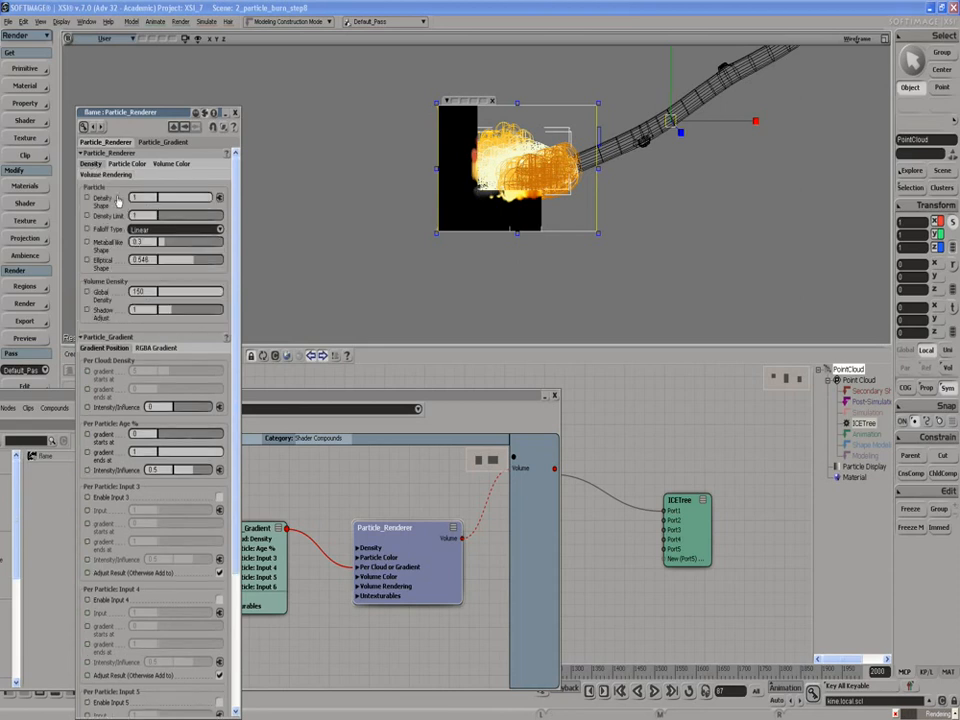
click(138, 291)
text(50)
key(Return)
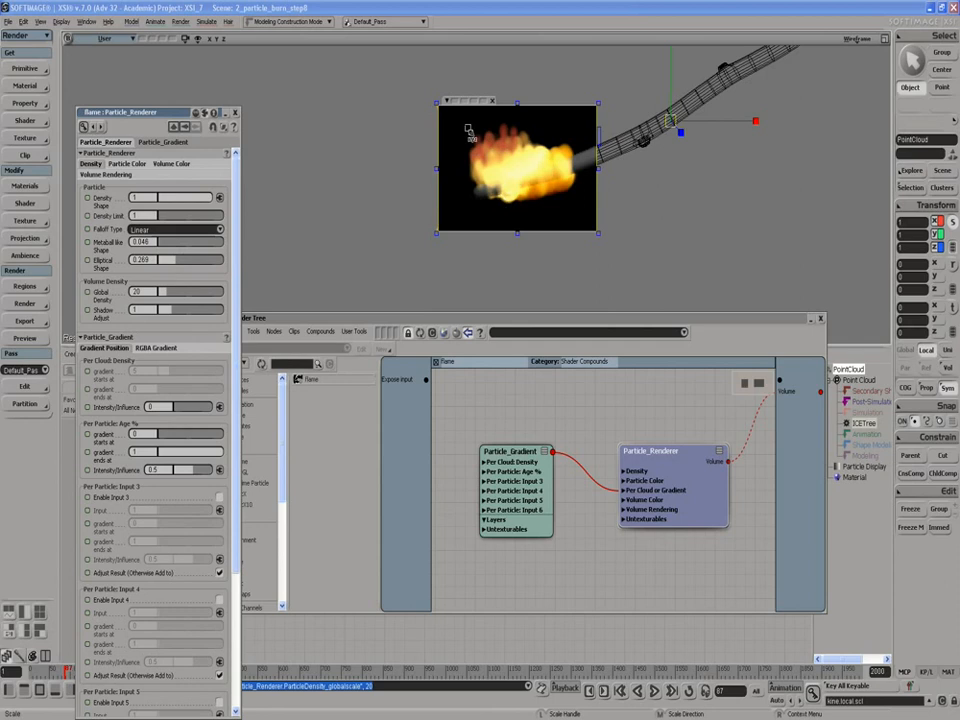
- In the Particle_Gradient's RGBA gradient, move the late orange key to 0.84 and the red key to 0.9 with alpha 0.734
double_click(544, 442)
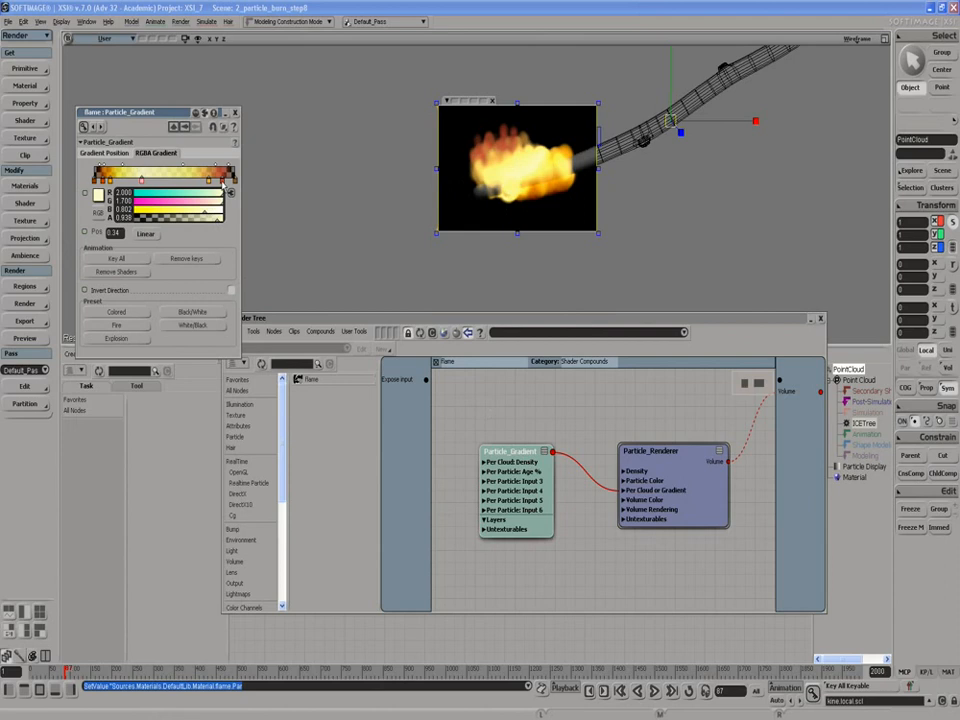
drag(222, 186, 212, 186)
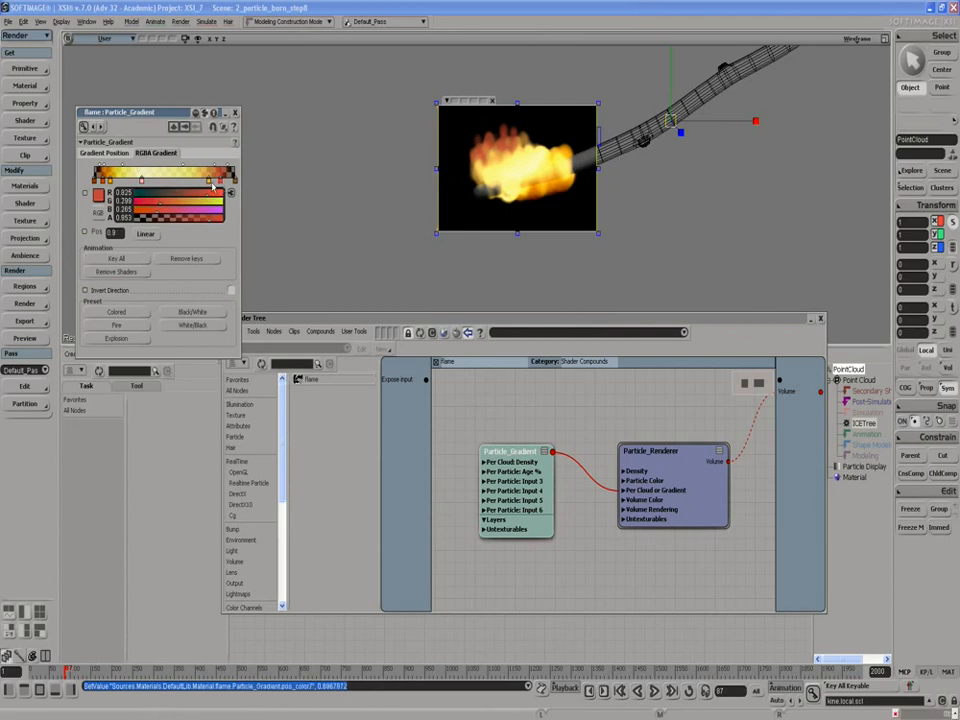
click(213, 183)
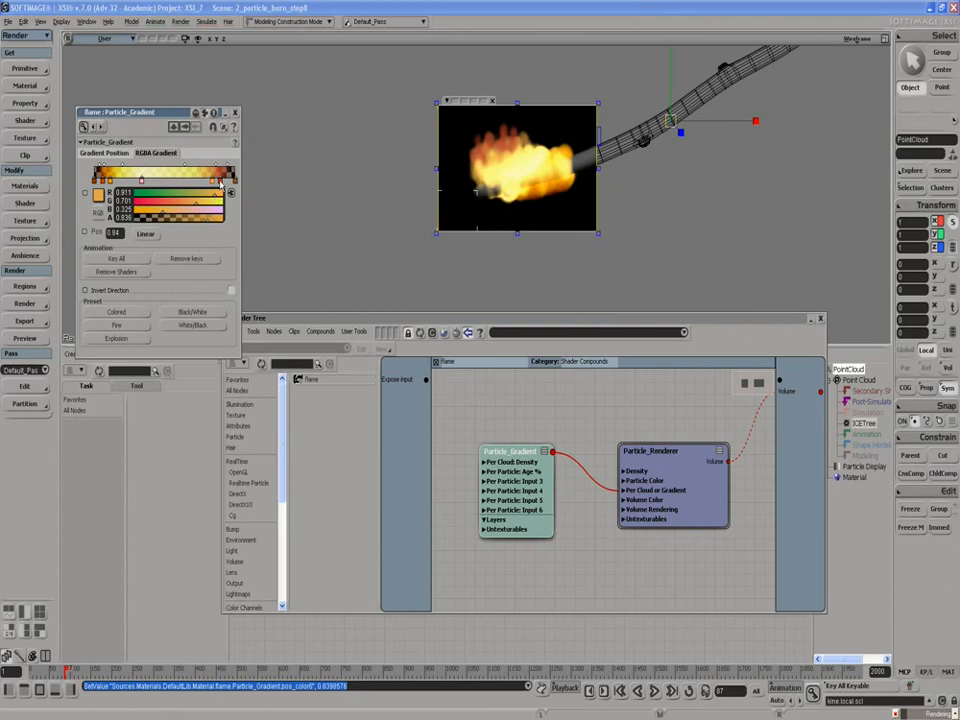
click(220, 183)
drag(212, 218, 198, 222)
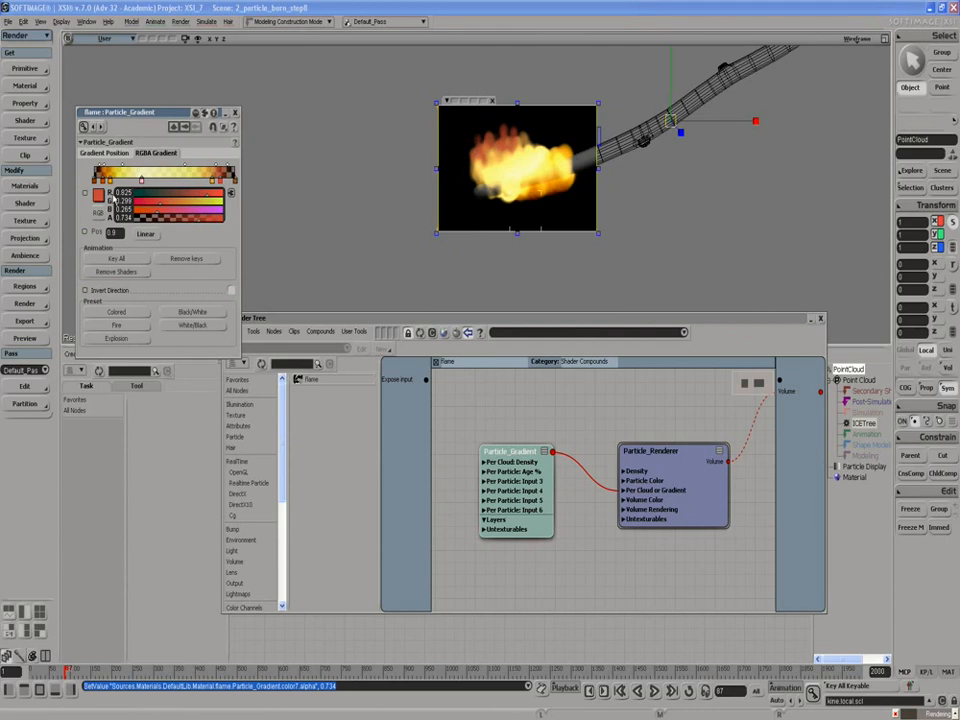
- Set the gradient's early dark-orange key to position 0.09 with alpha 0.542 and the early orange key to position 0.14 with alpha 0.729
click(106, 182)
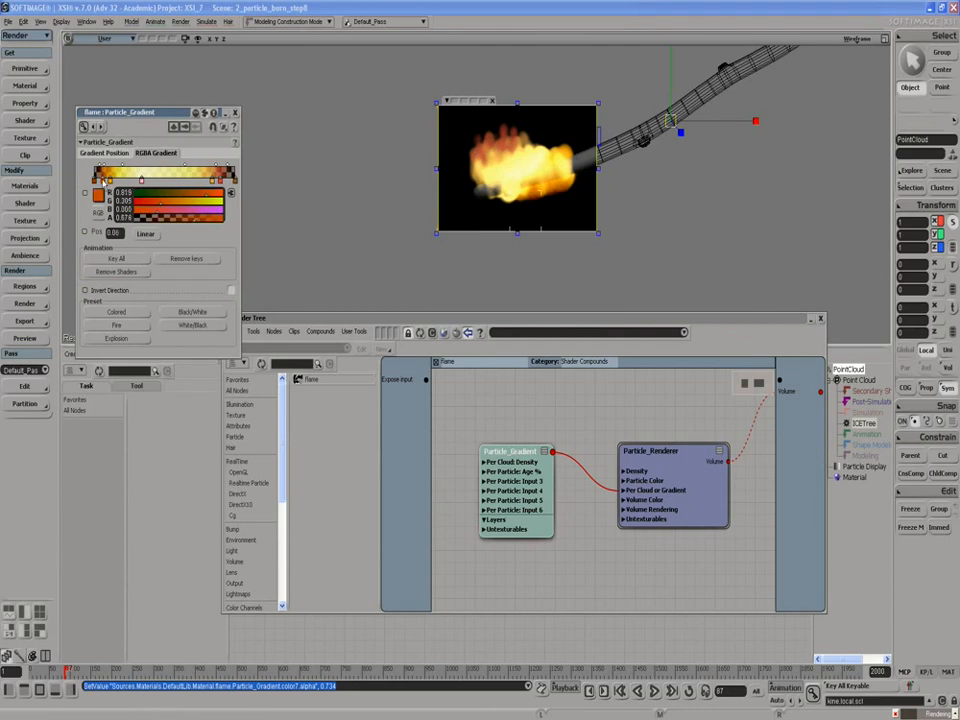
click(182, 220)
click(111, 183)
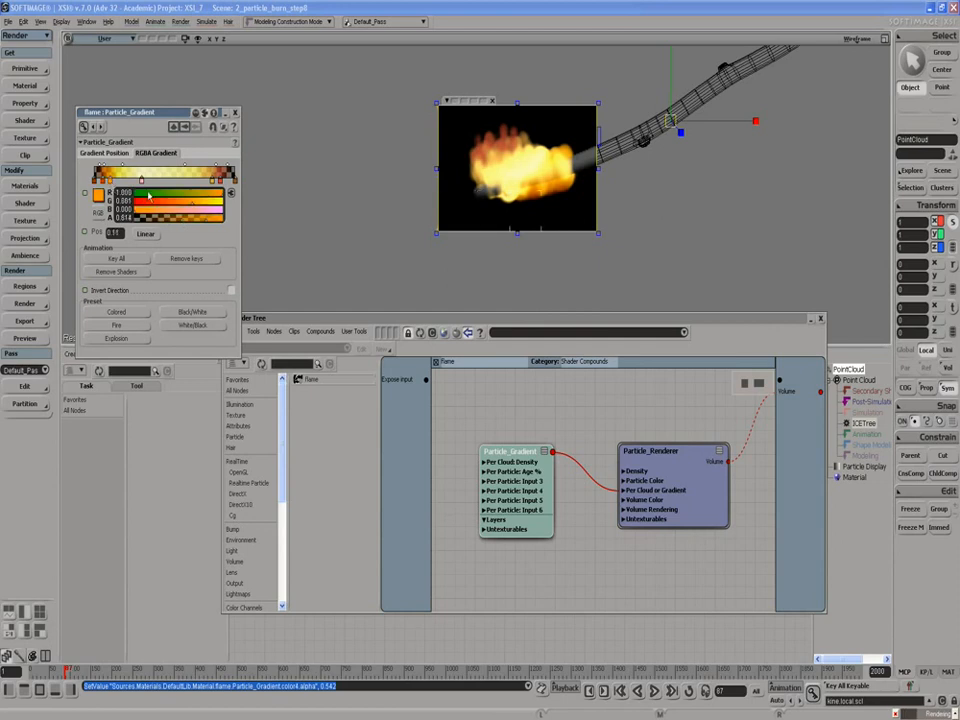
click(198, 220)
drag(111, 183, 115, 183)
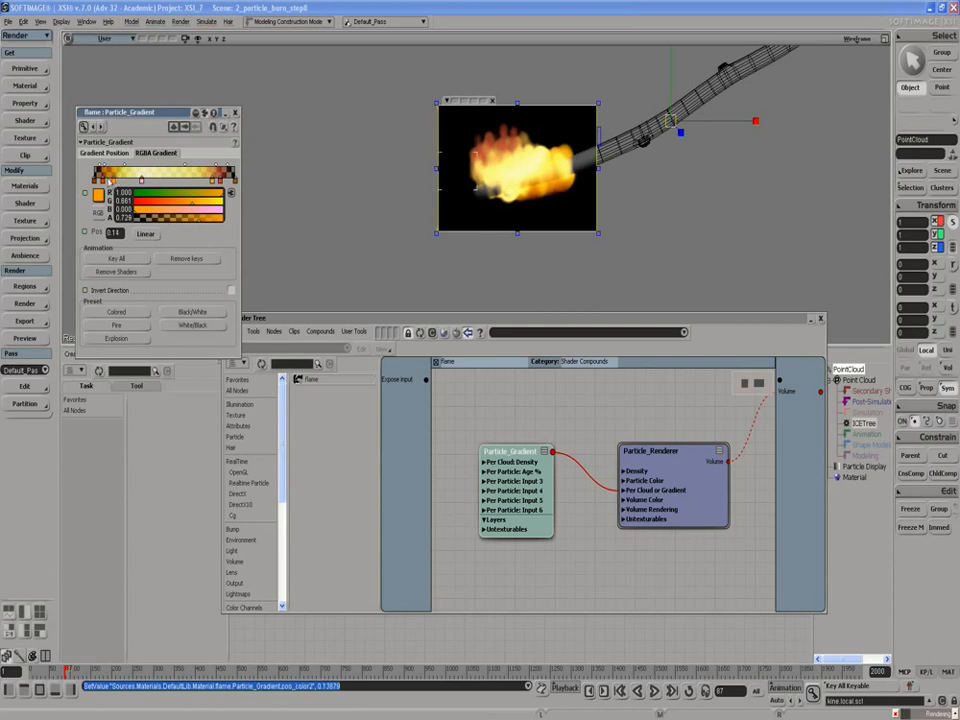
click(99, 183)
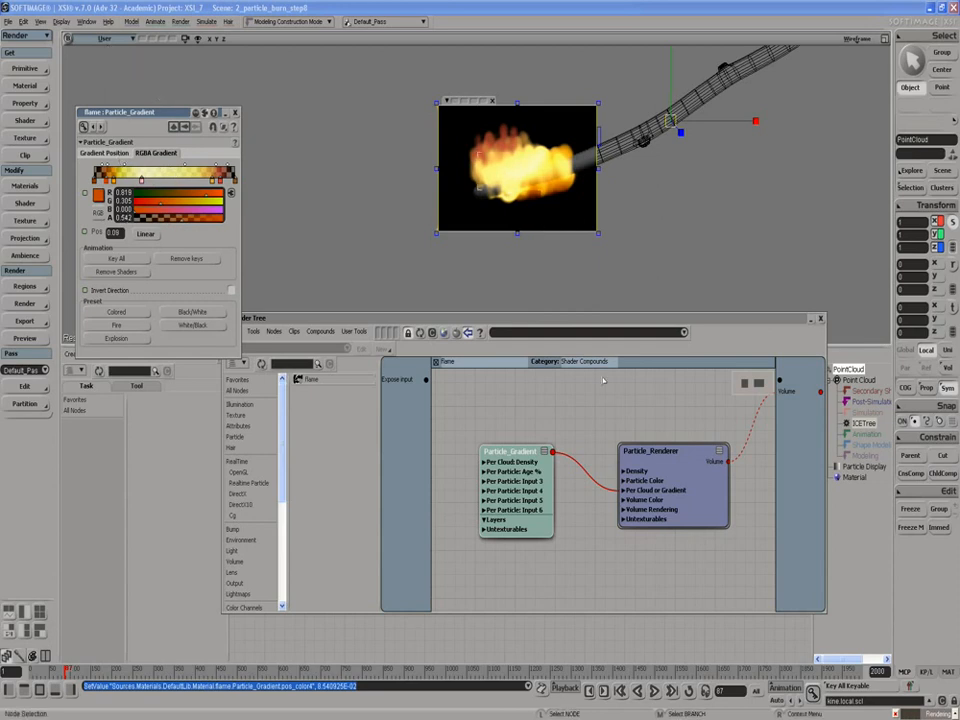
- Set the Particle_Renderer's marching detail to Default Settings, Global Density to 15 and Shadow Adjust to 0
click(662, 461)
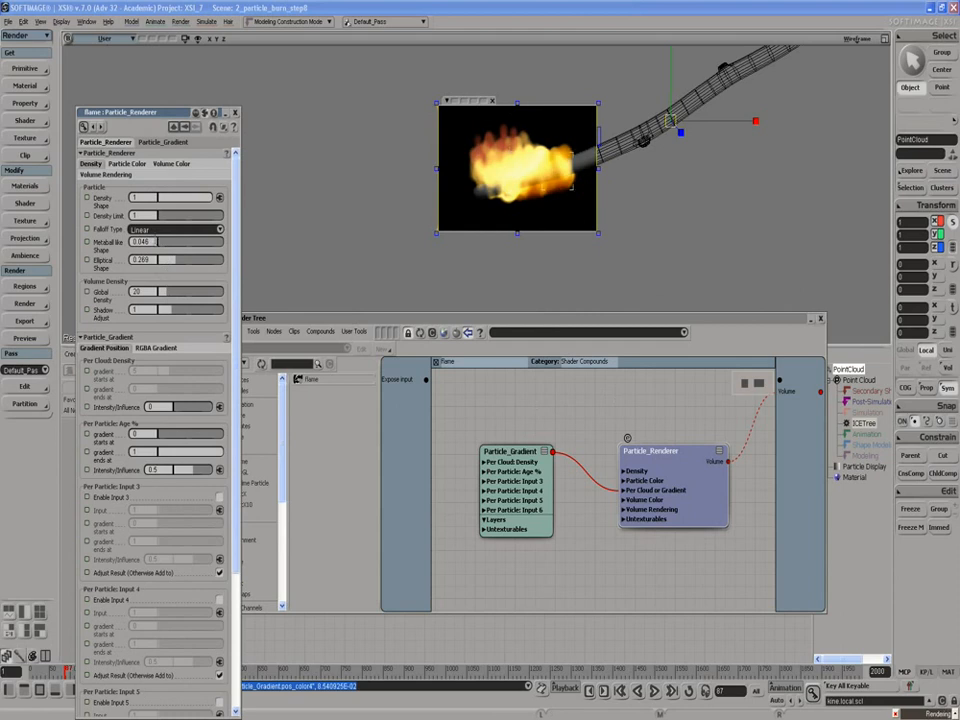
click(165, 166)
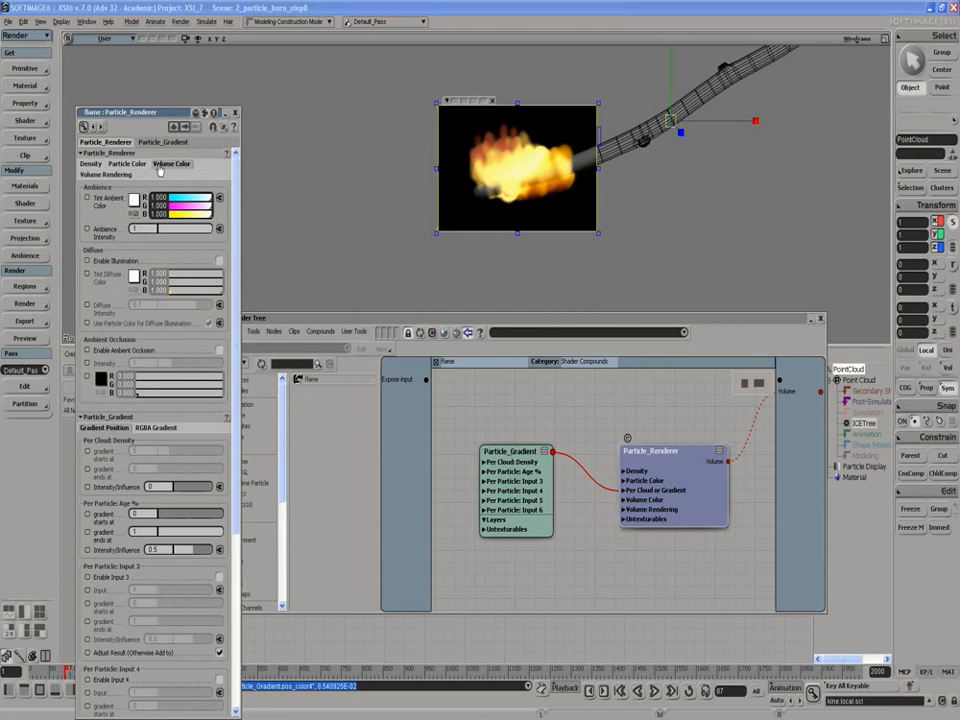
click(117, 176)
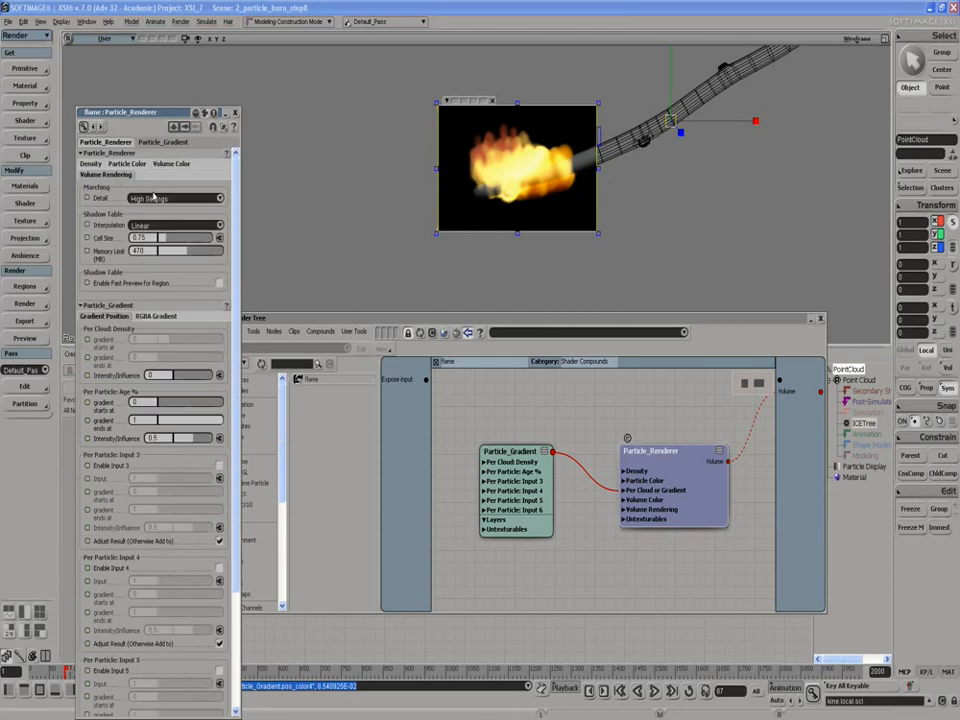
click(159, 199)
click(152, 189)
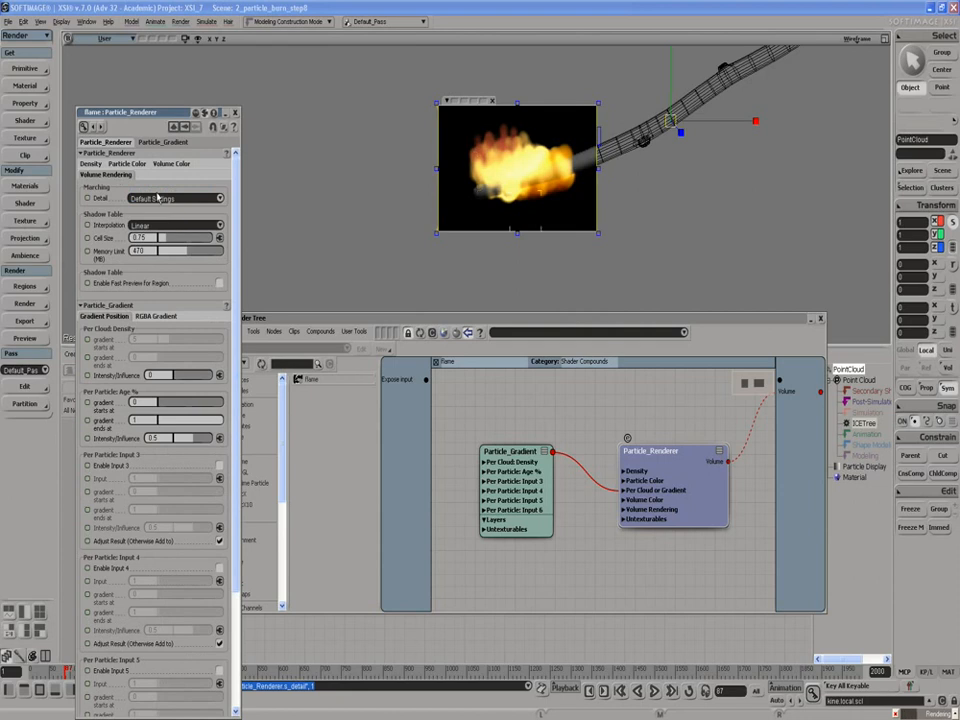
click(157, 199)
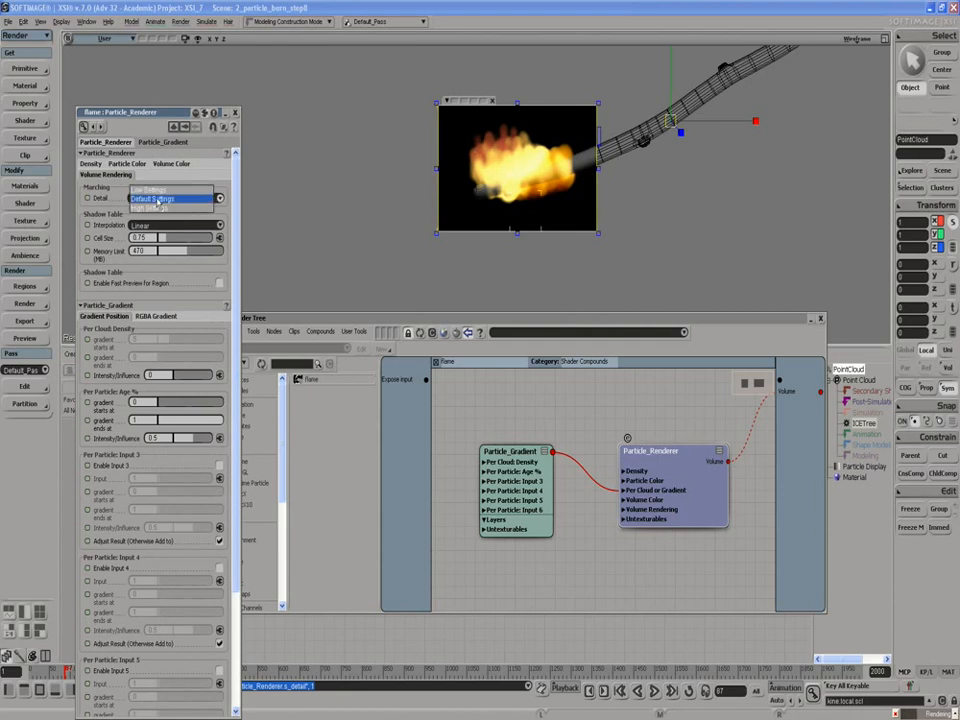
click(155, 198)
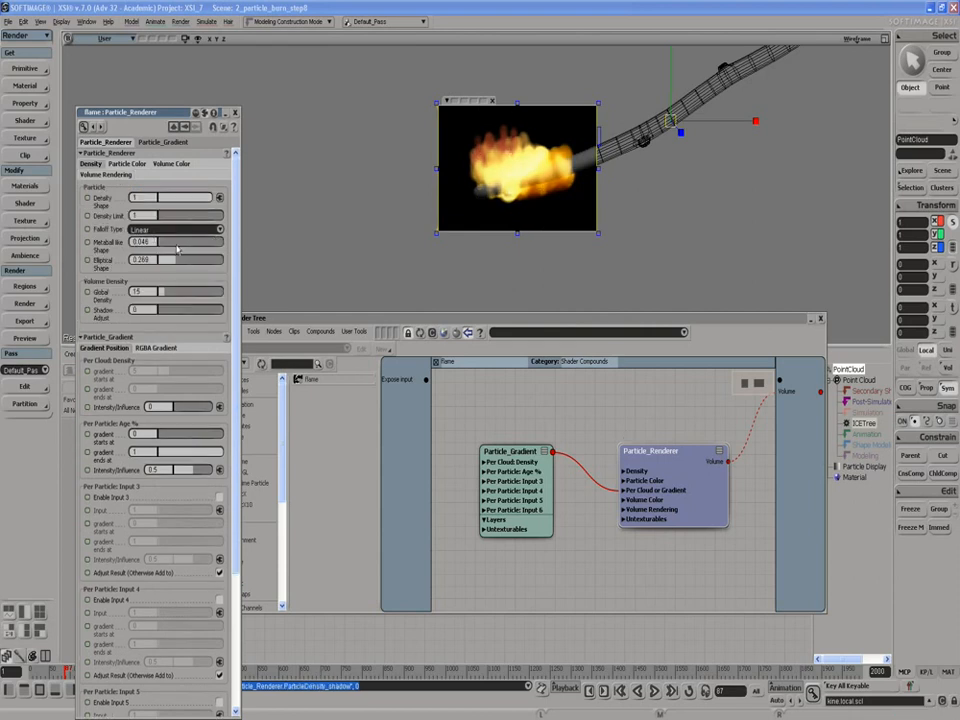
- Set the Particle_Gradient's Per Cloud Density intensity/influence to 0.064, close its properties and move the Render Tree window aside
click(522, 487)
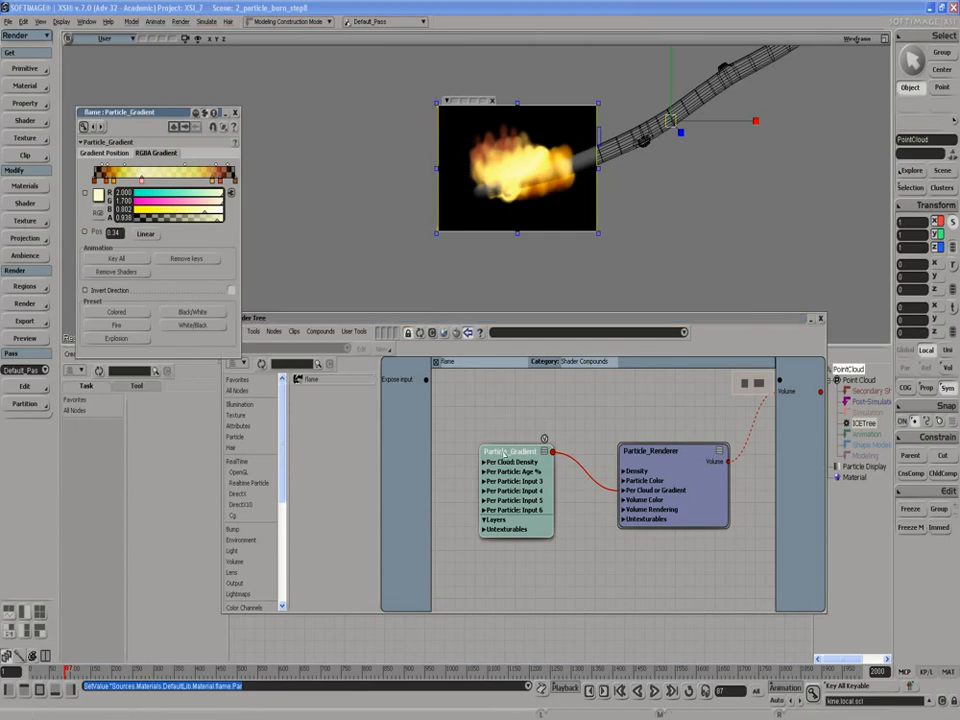
click(104, 152)
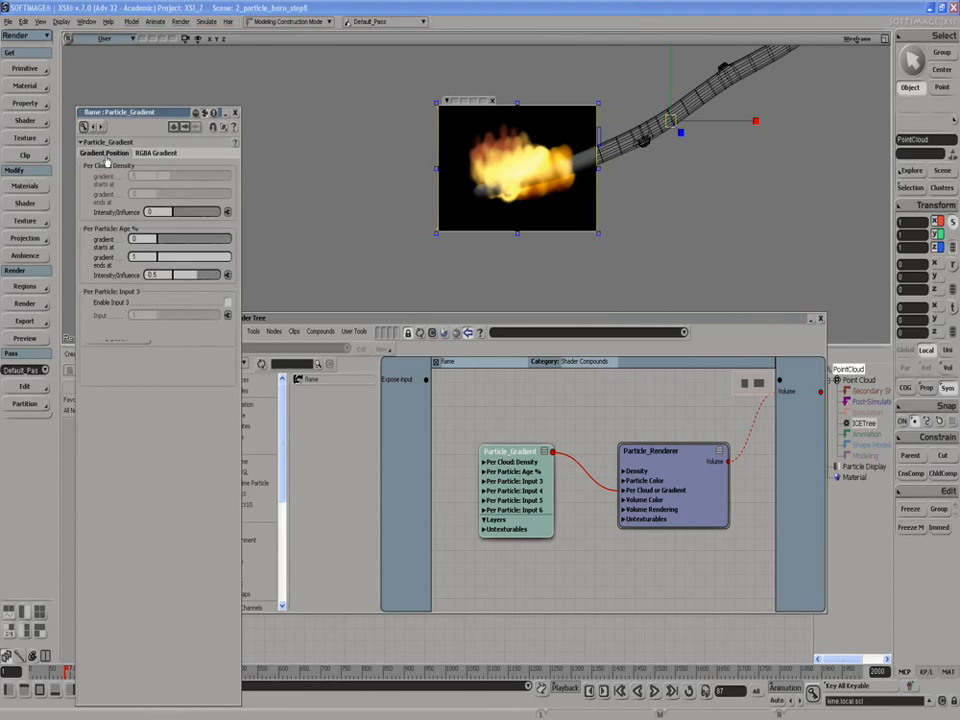
click(177, 214)
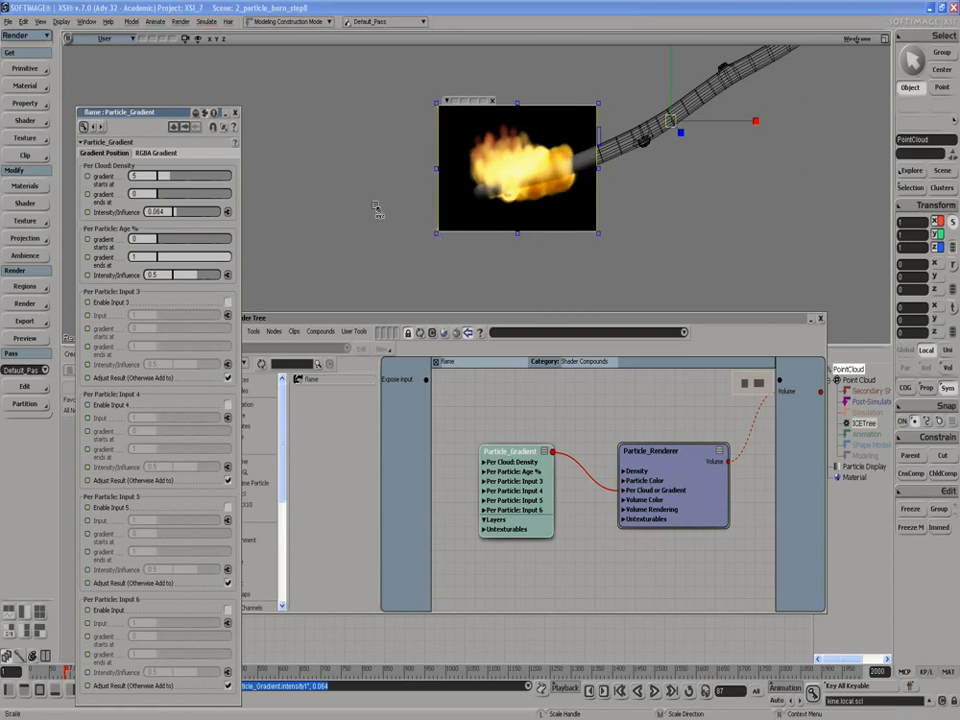
click(235, 113)
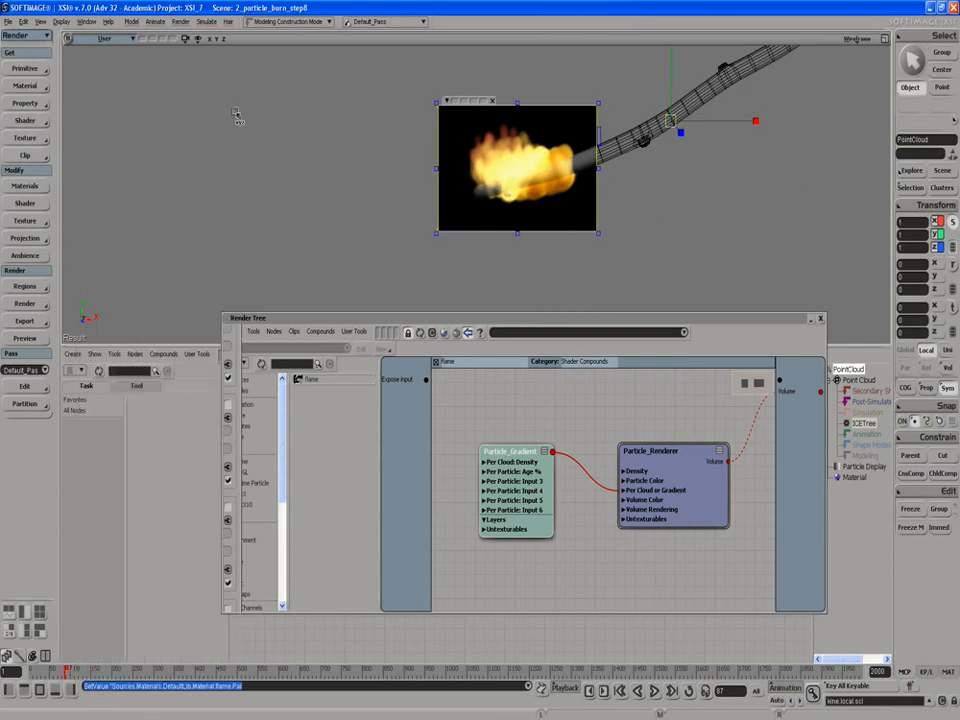
drag(421, 318, 330, 328)
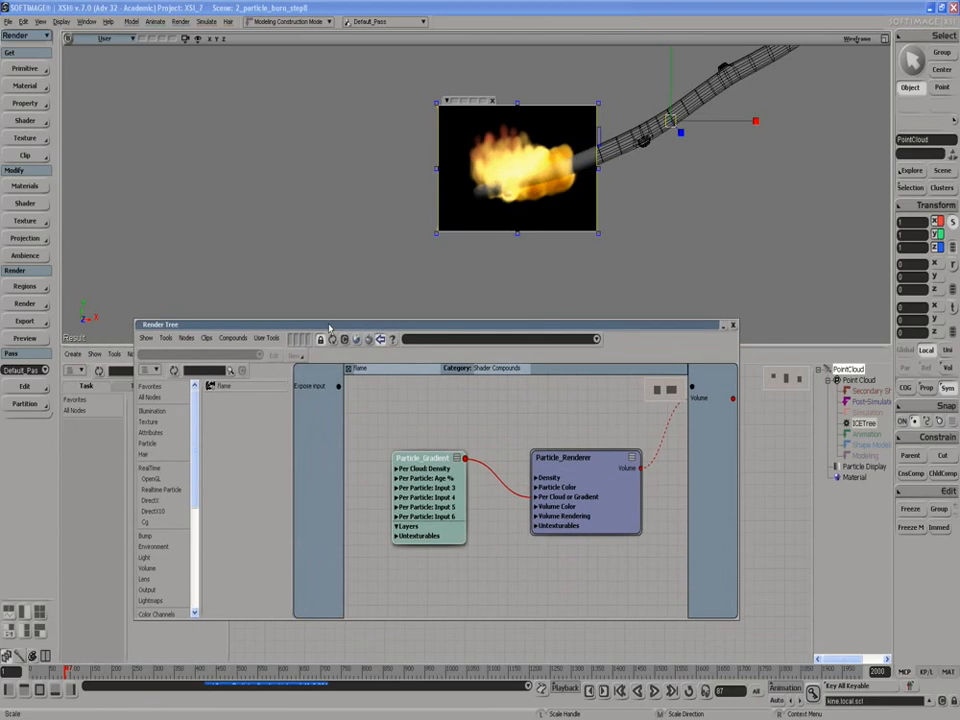